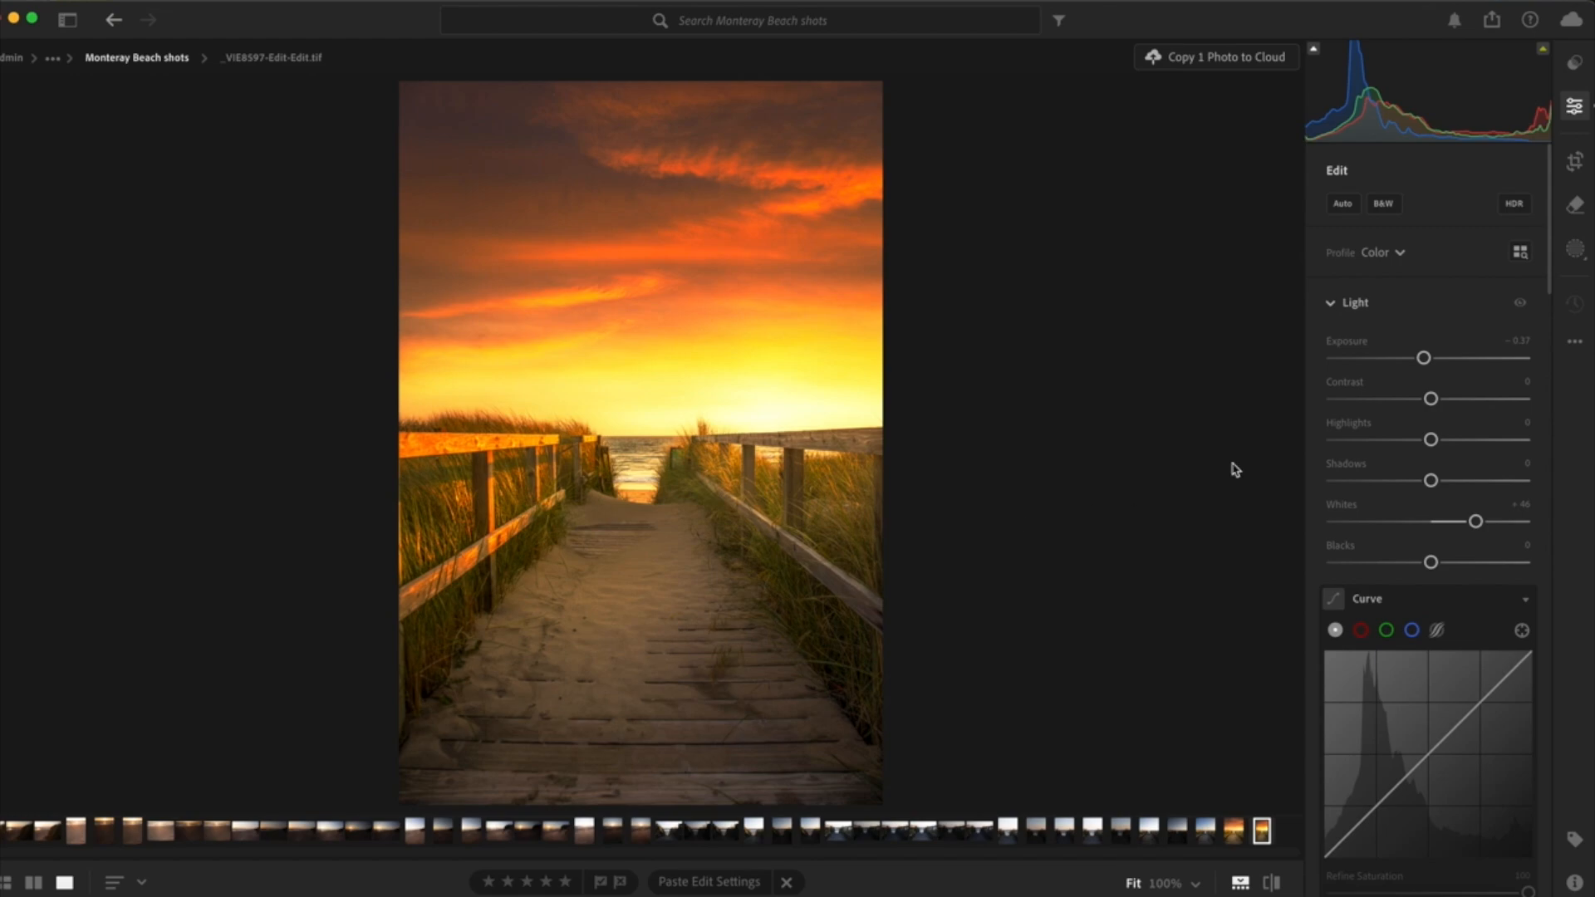
# - Create a radial gradient mask as a wide ellipse over the boardwalk, tilted along the sunlight and shifted down towards the path's left side
pyautogui.click(1573, 250)
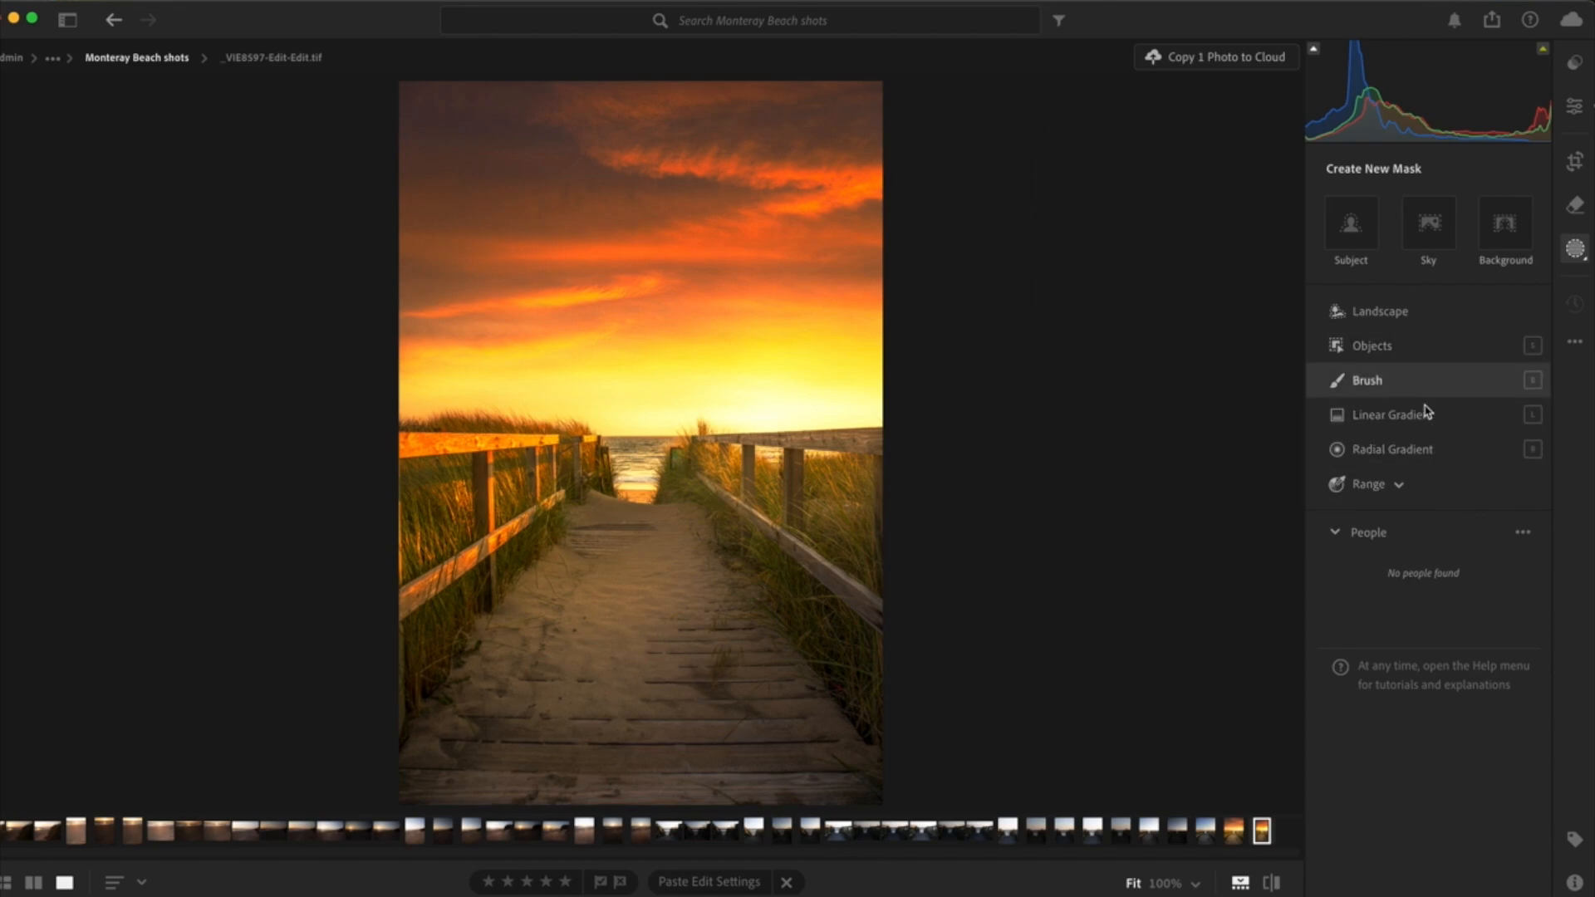
pyautogui.moveTo(1414, 451)
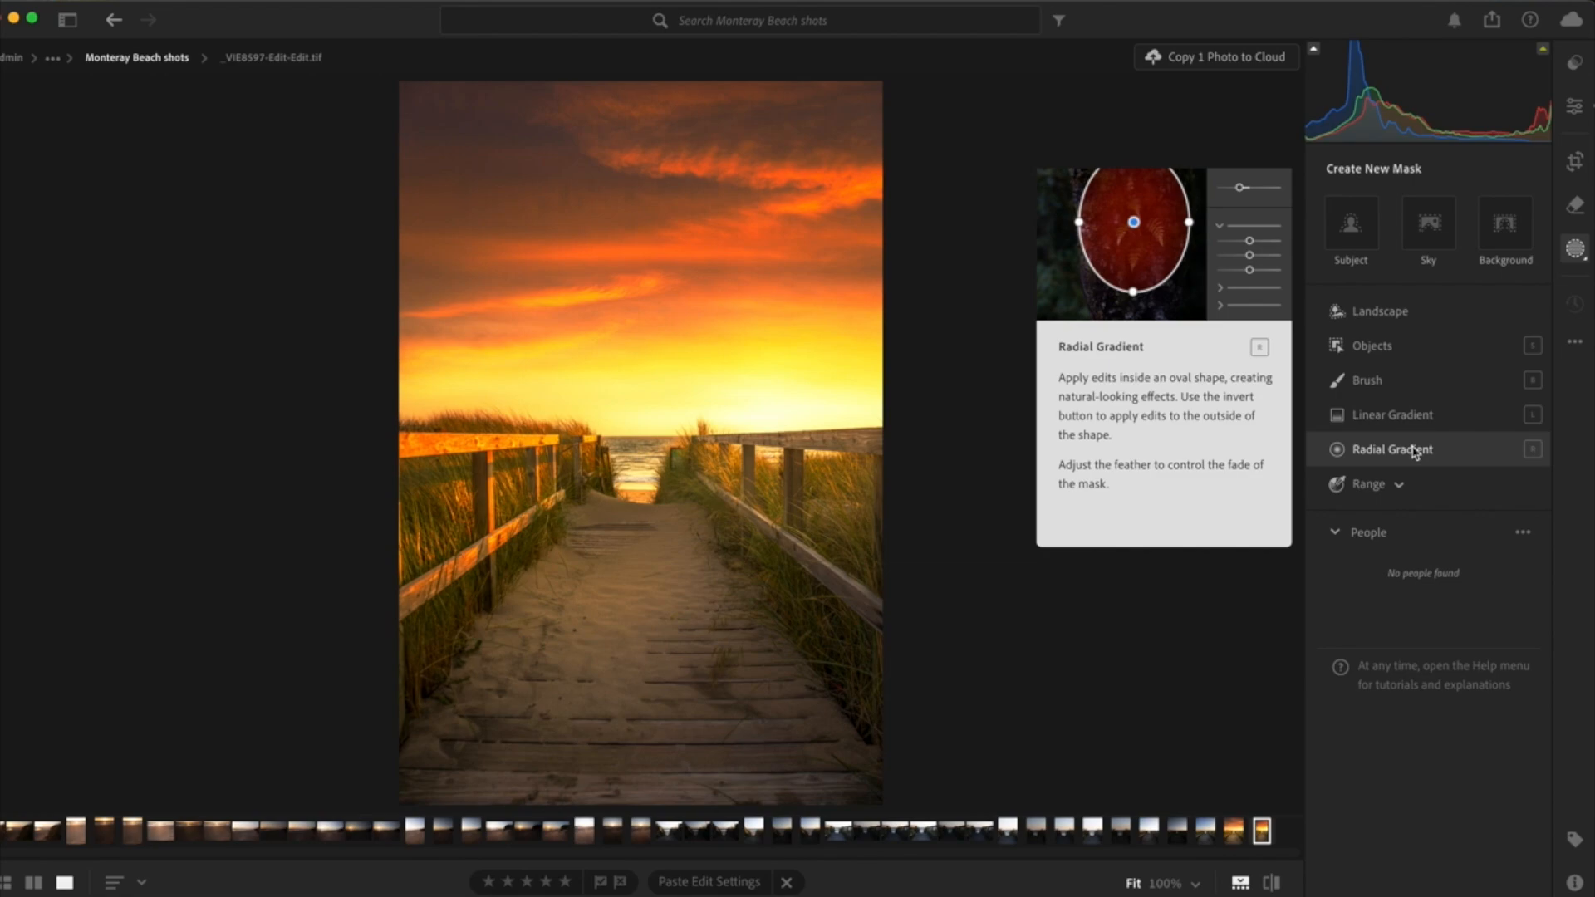
pyautogui.click(1391, 449)
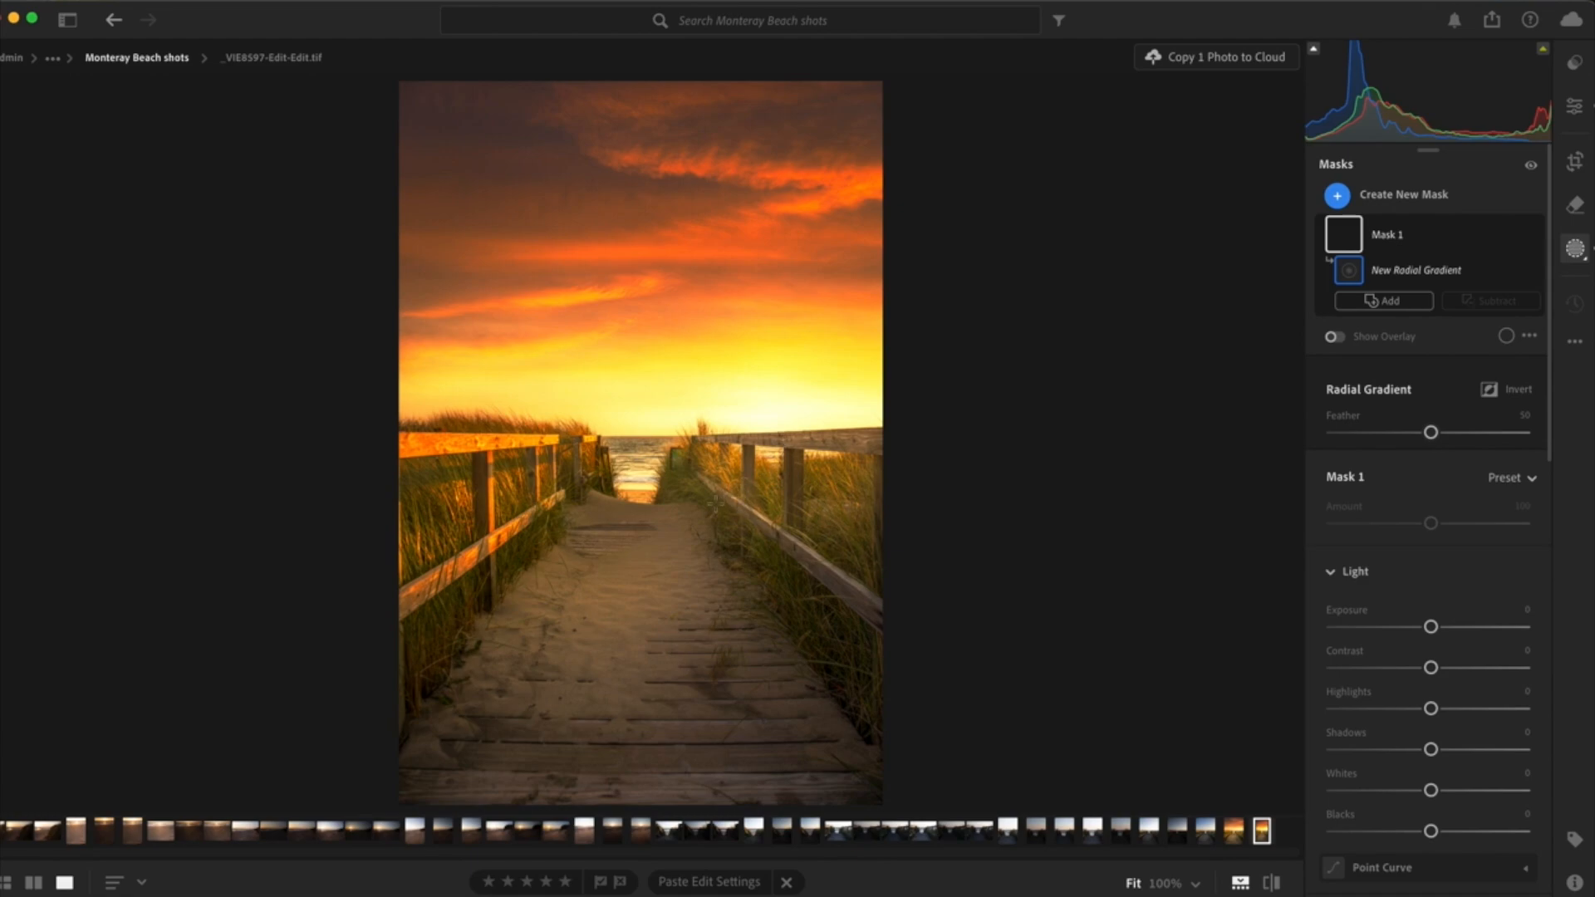
pyautogui.moveTo(714, 502); pyautogui.dragTo(320, 627)
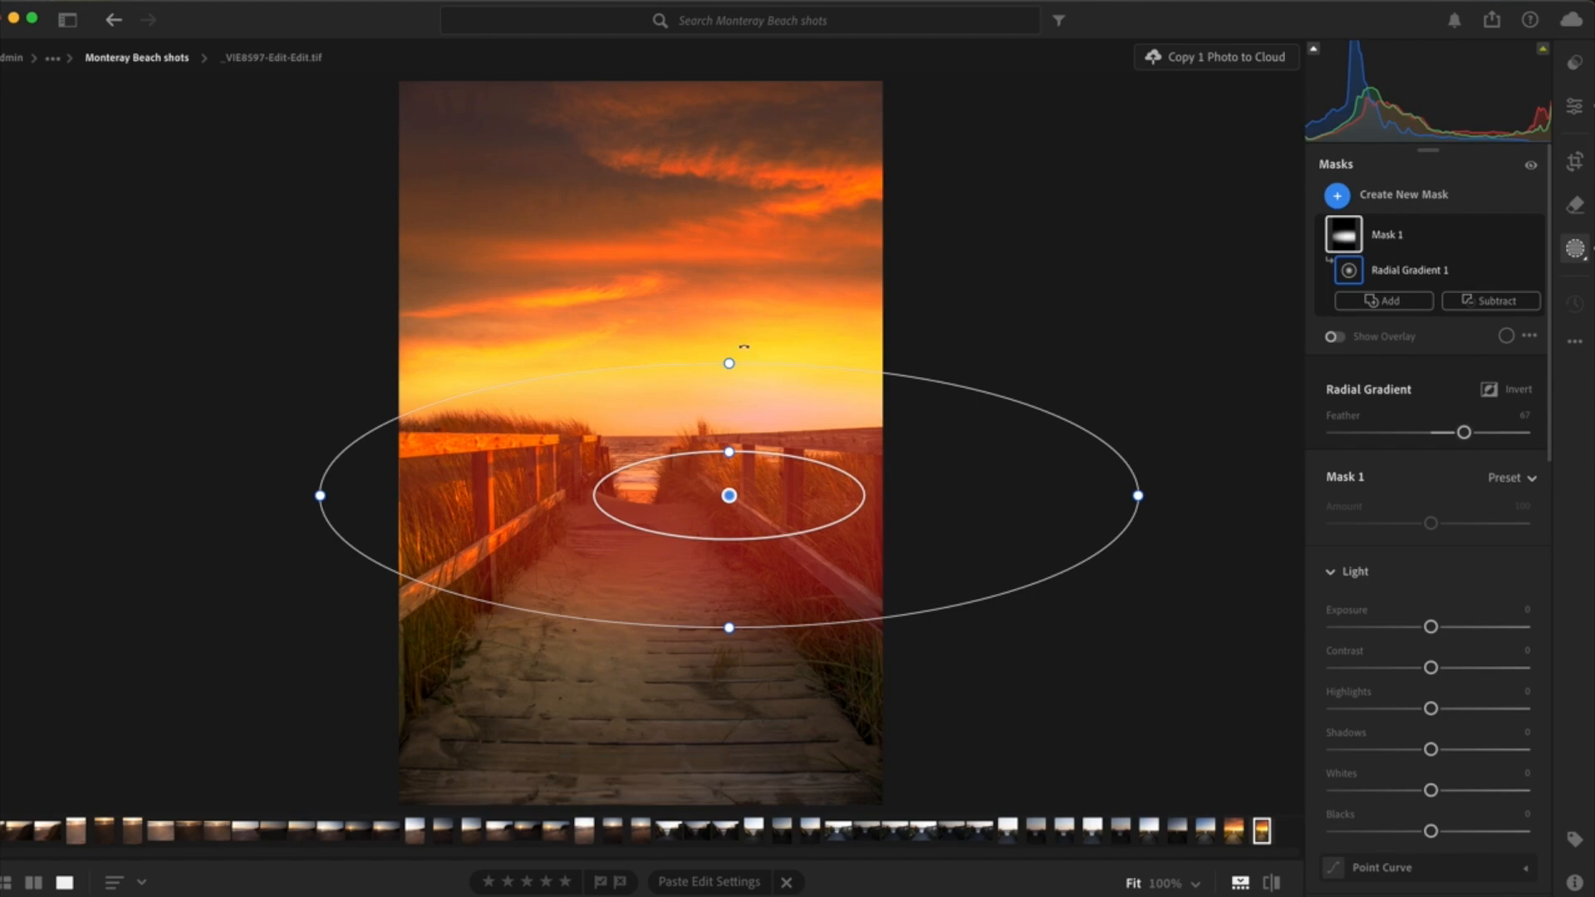
pyautogui.moveTo(744, 346); pyautogui.dragTo(670, 346)
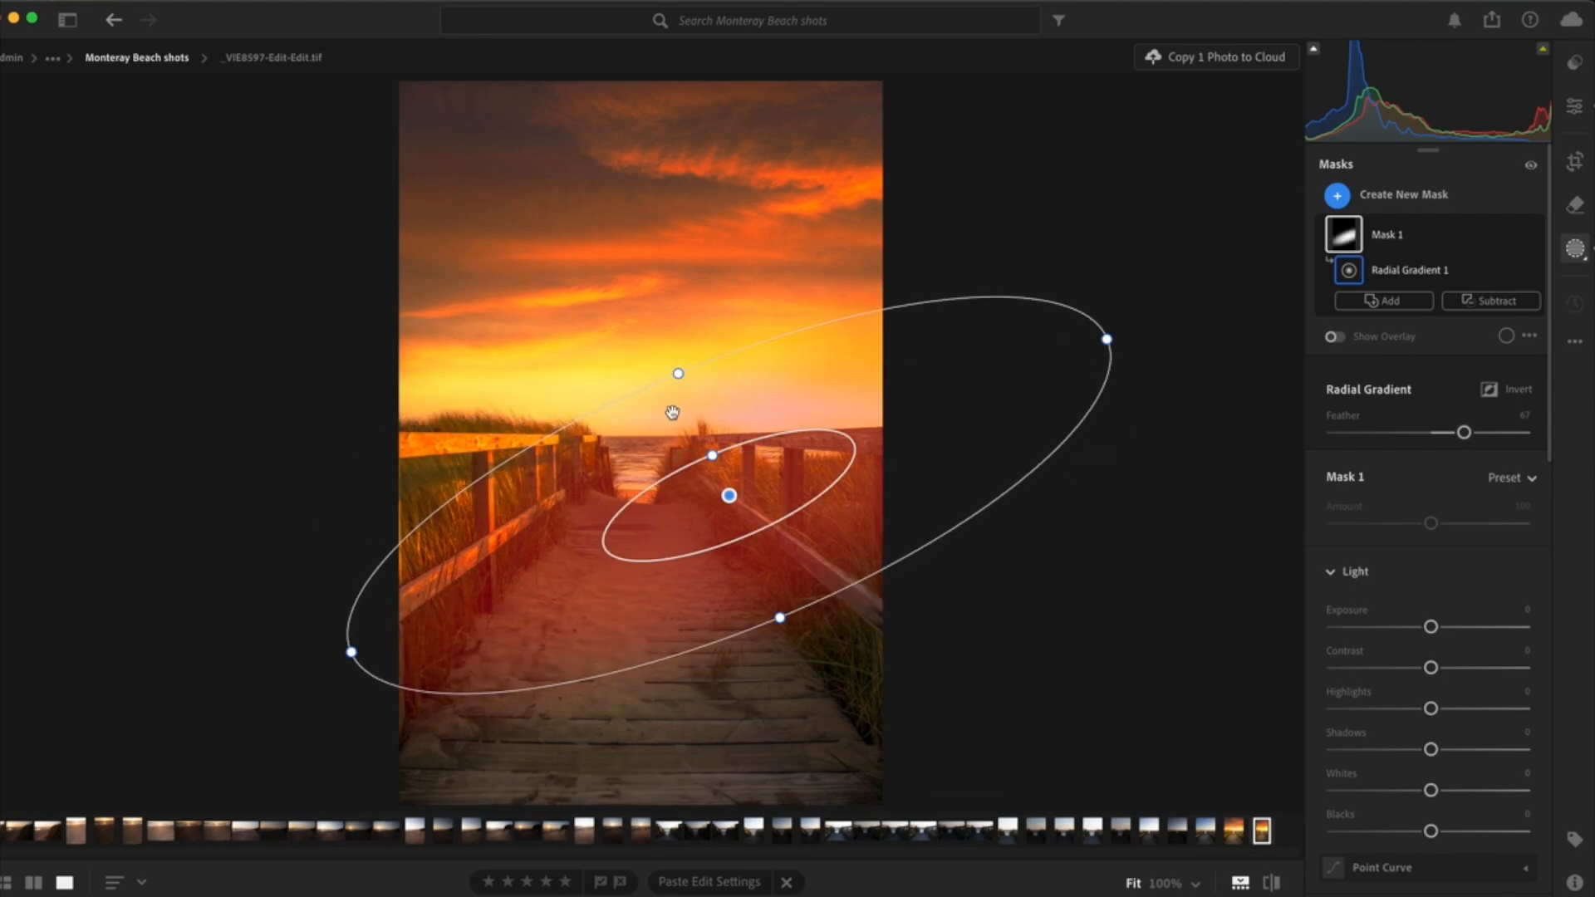
pyautogui.moveTo(649, 450); pyautogui.dragTo(557, 493)
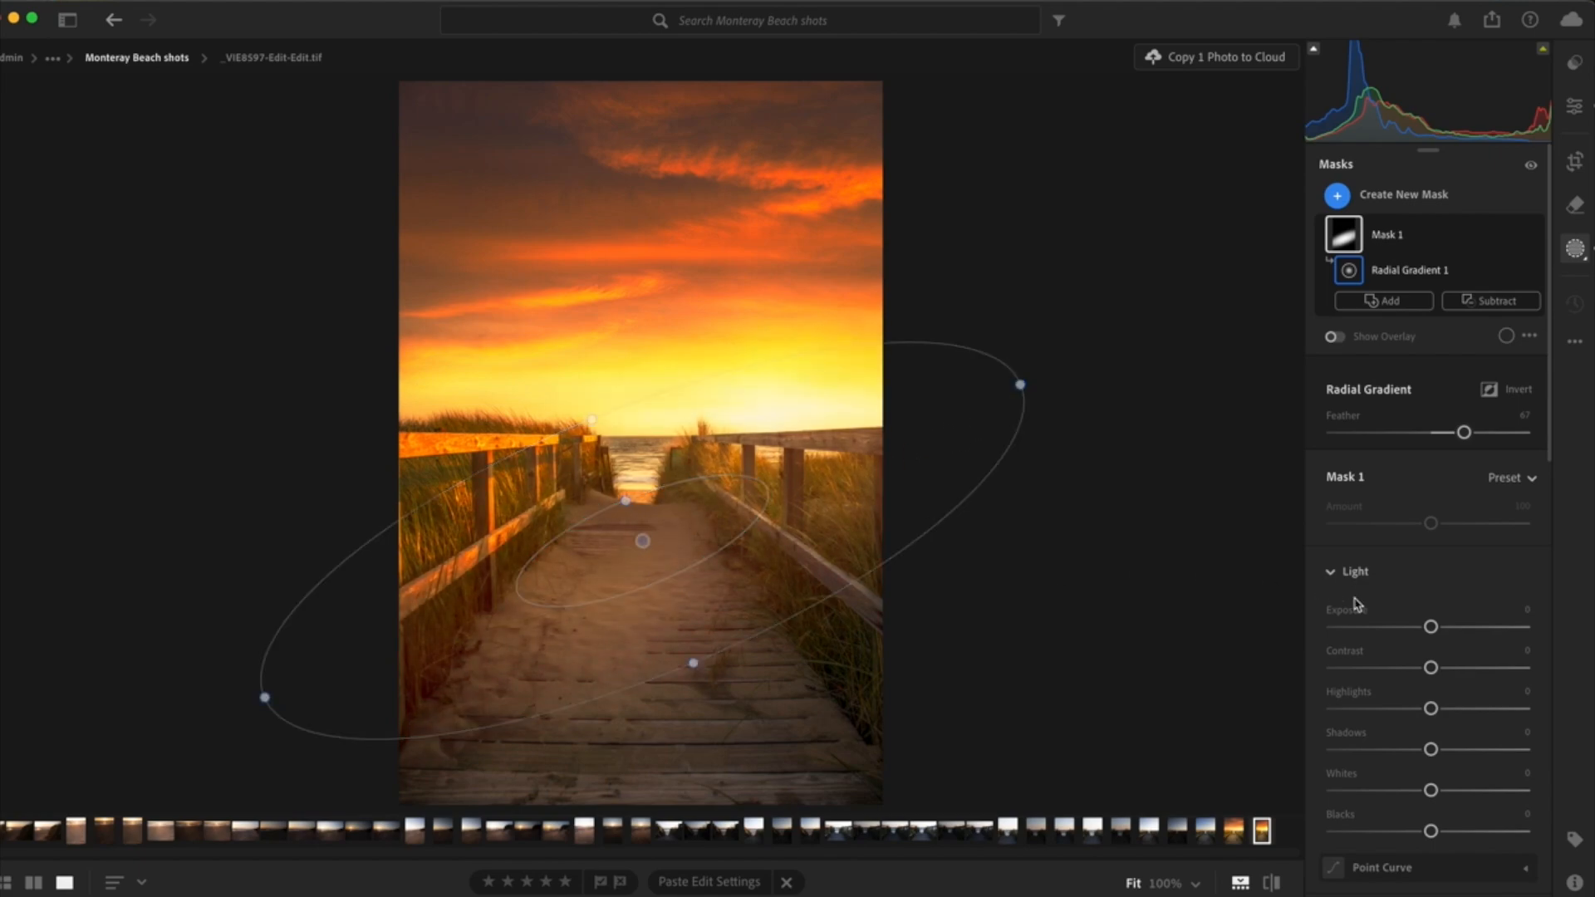
# - Raise the radial gradient mask's exposure to +0.48 and adjust its feather, ending at 89
pyautogui.moveTo(1464, 431); pyautogui.dragTo(1393, 444)
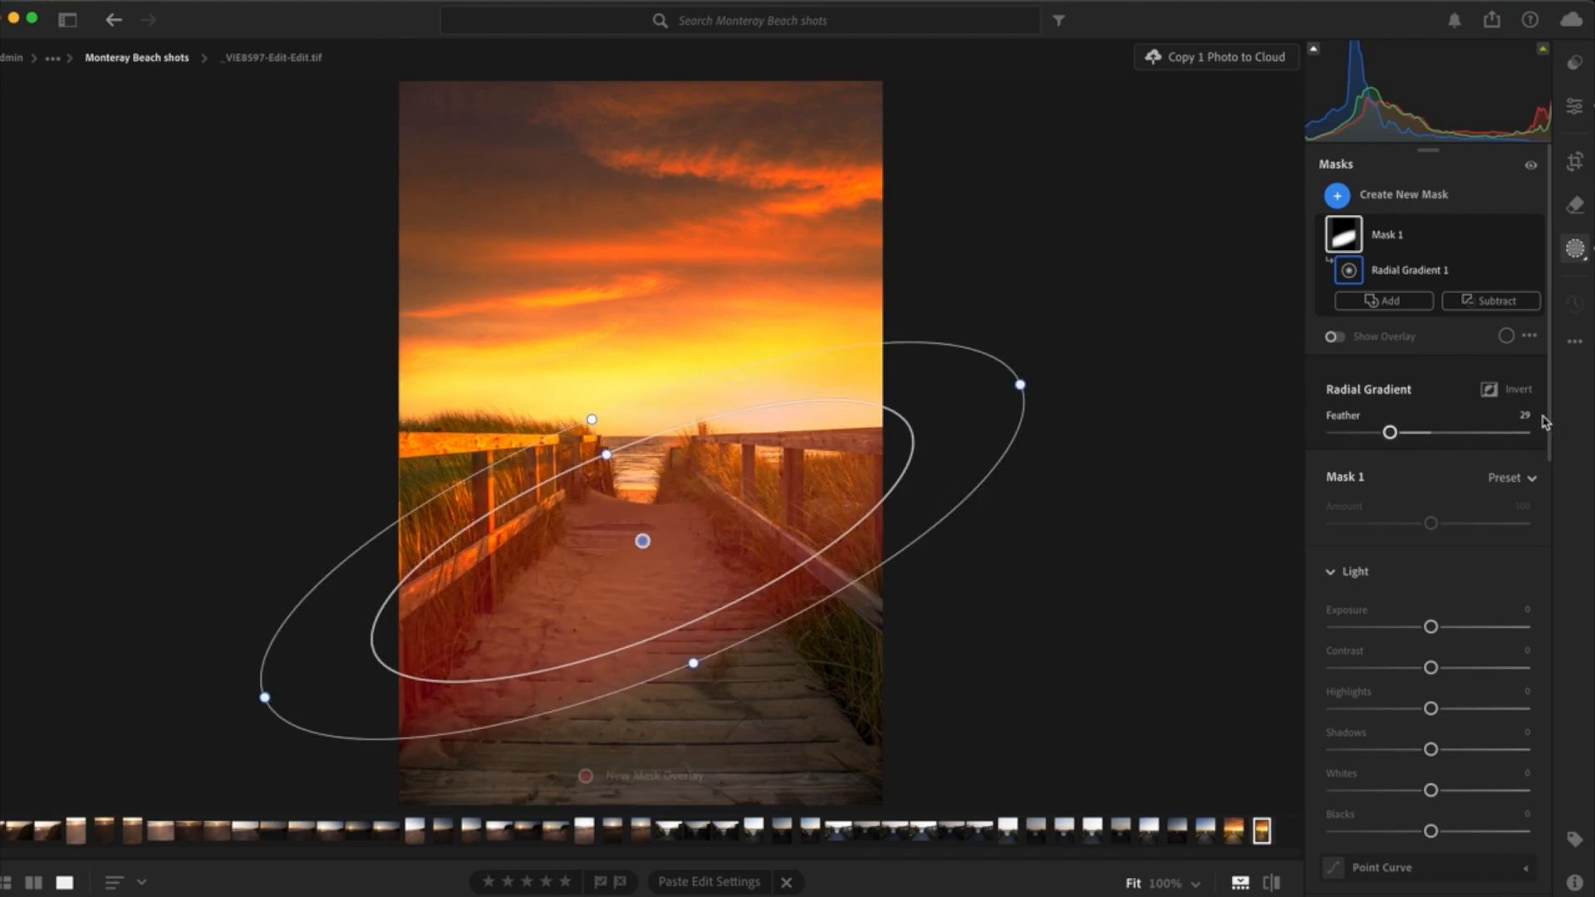
pyautogui.moveTo(1430, 626); pyautogui.dragTo(1446, 630)
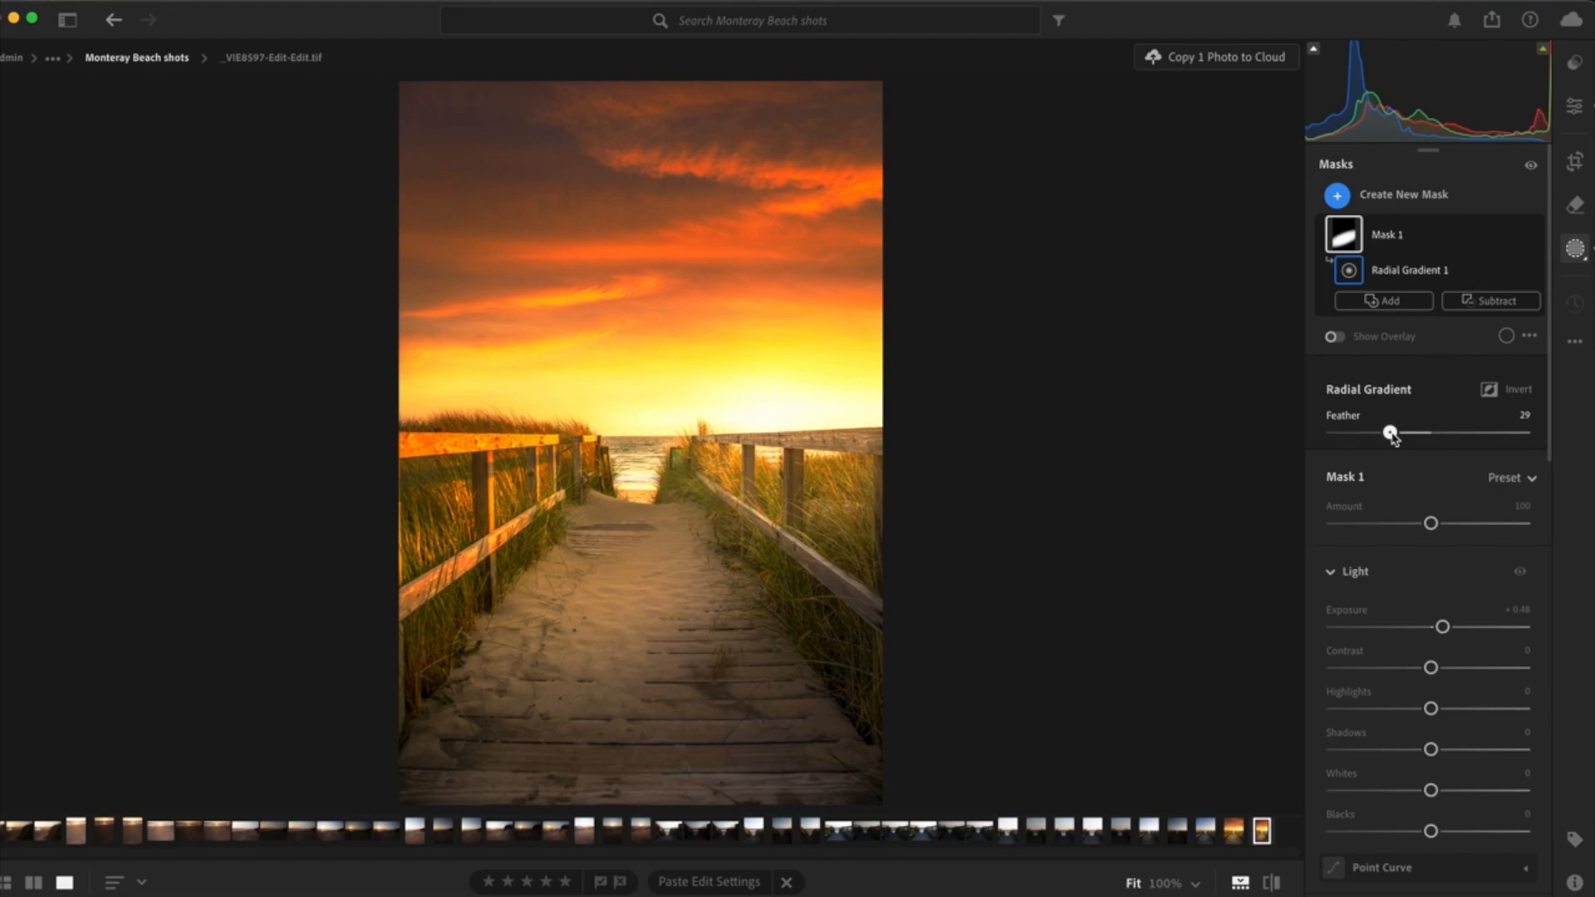
pyautogui.moveTo(1393, 436); pyautogui.dragTo(1471, 449)
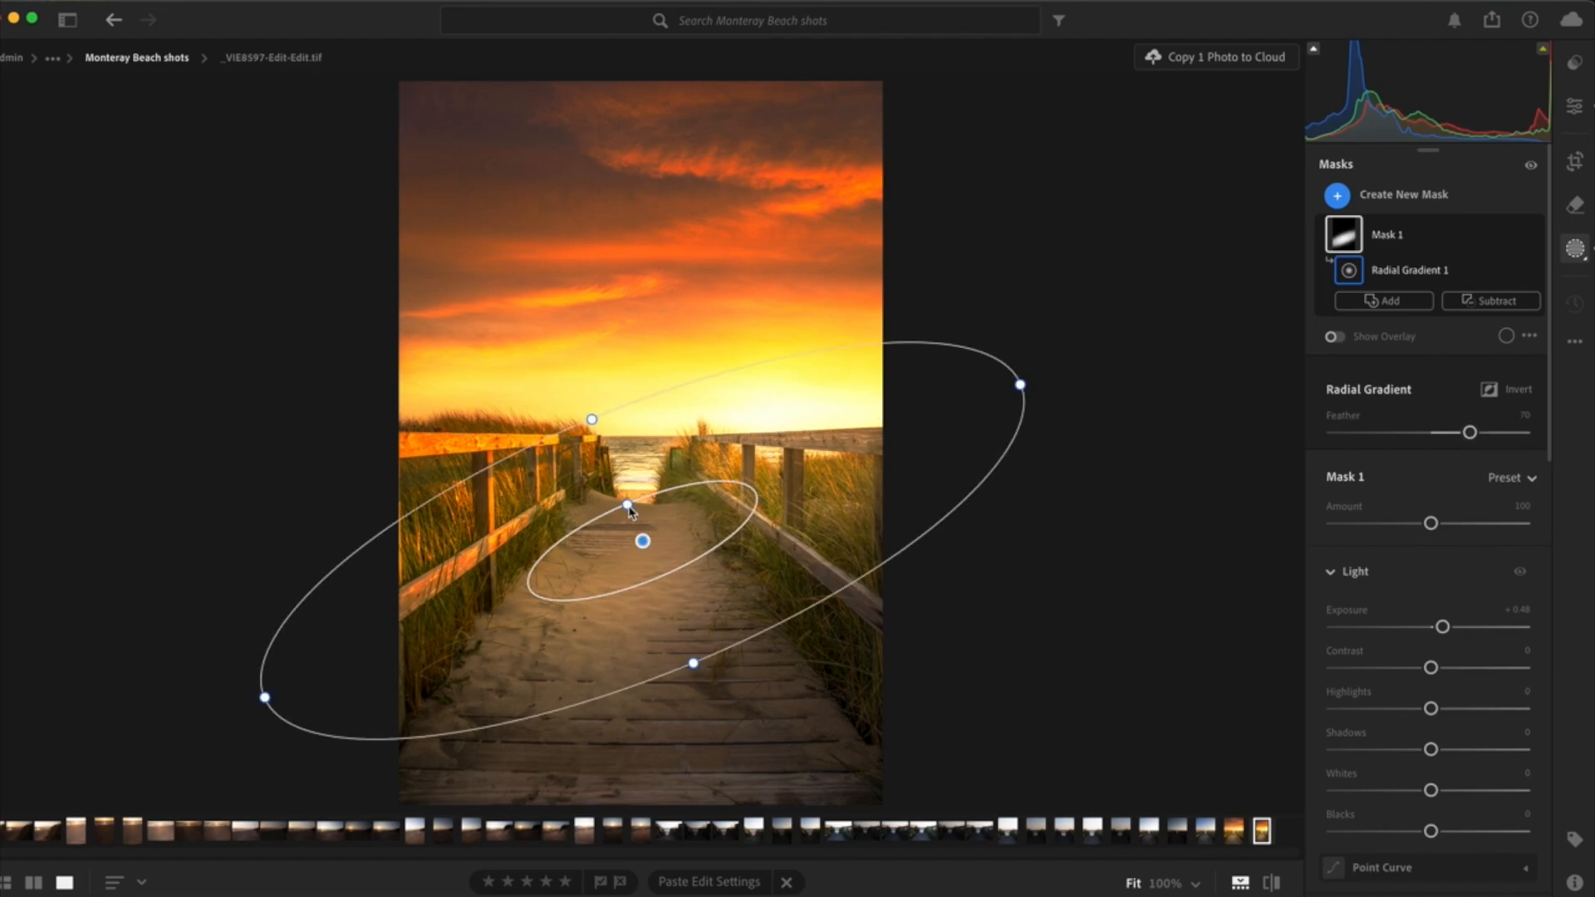
pyautogui.moveTo(629, 506)
pyautogui.mouseDown()
pyautogui.moveTo(618, 475)
pyautogui.moveTo(635, 528)
pyautogui.mouseUp()
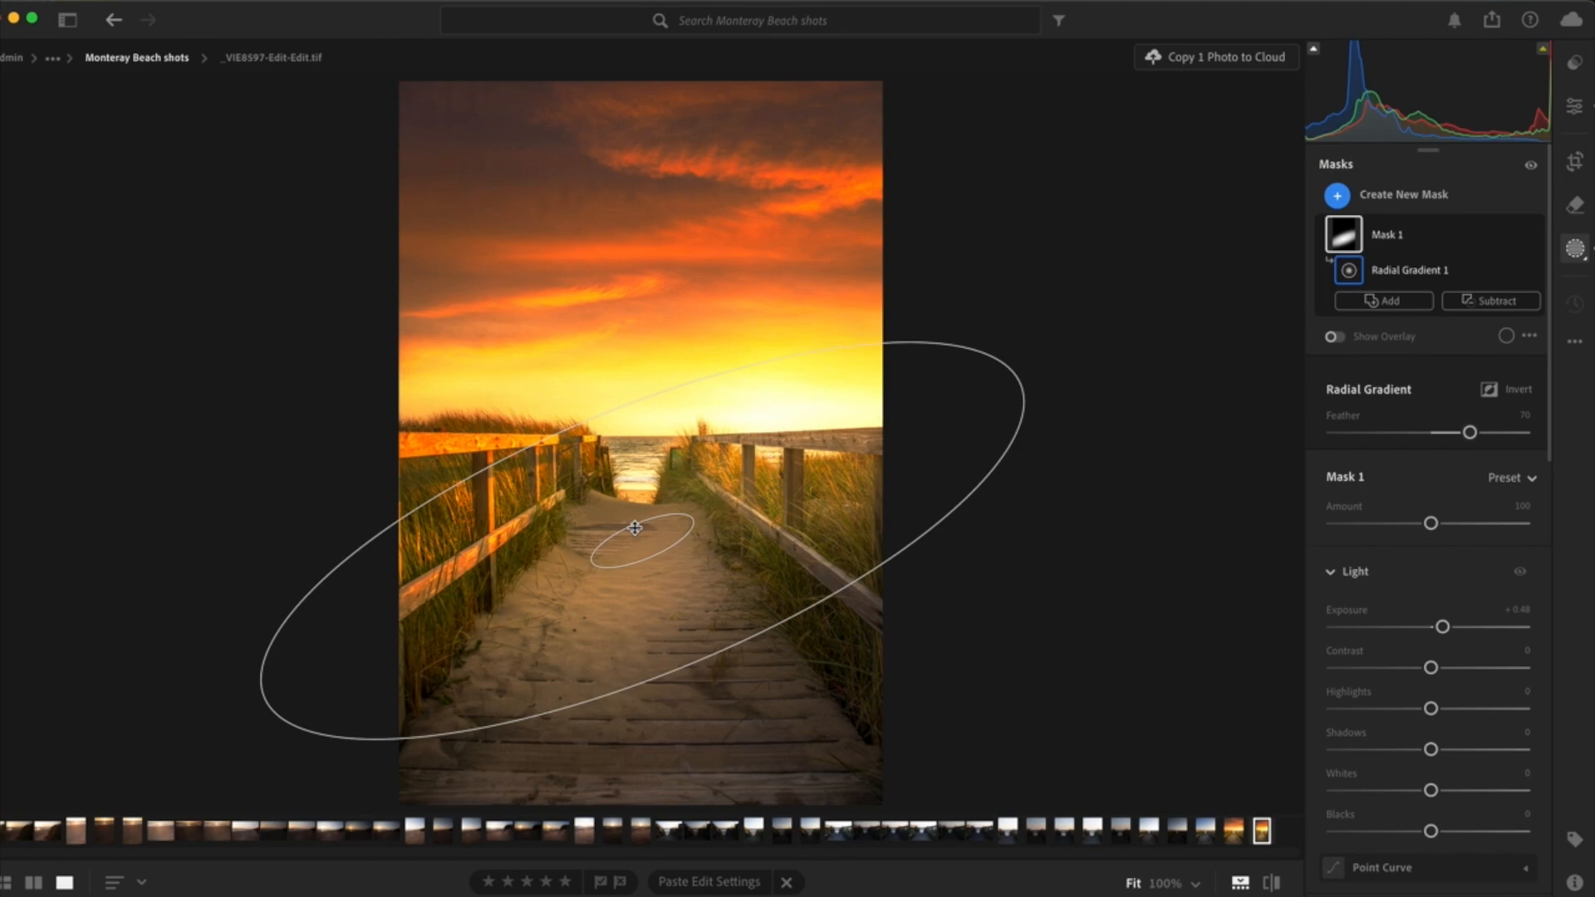
pyautogui.moveTo(634, 528); pyautogui.dragTo(638, 535)
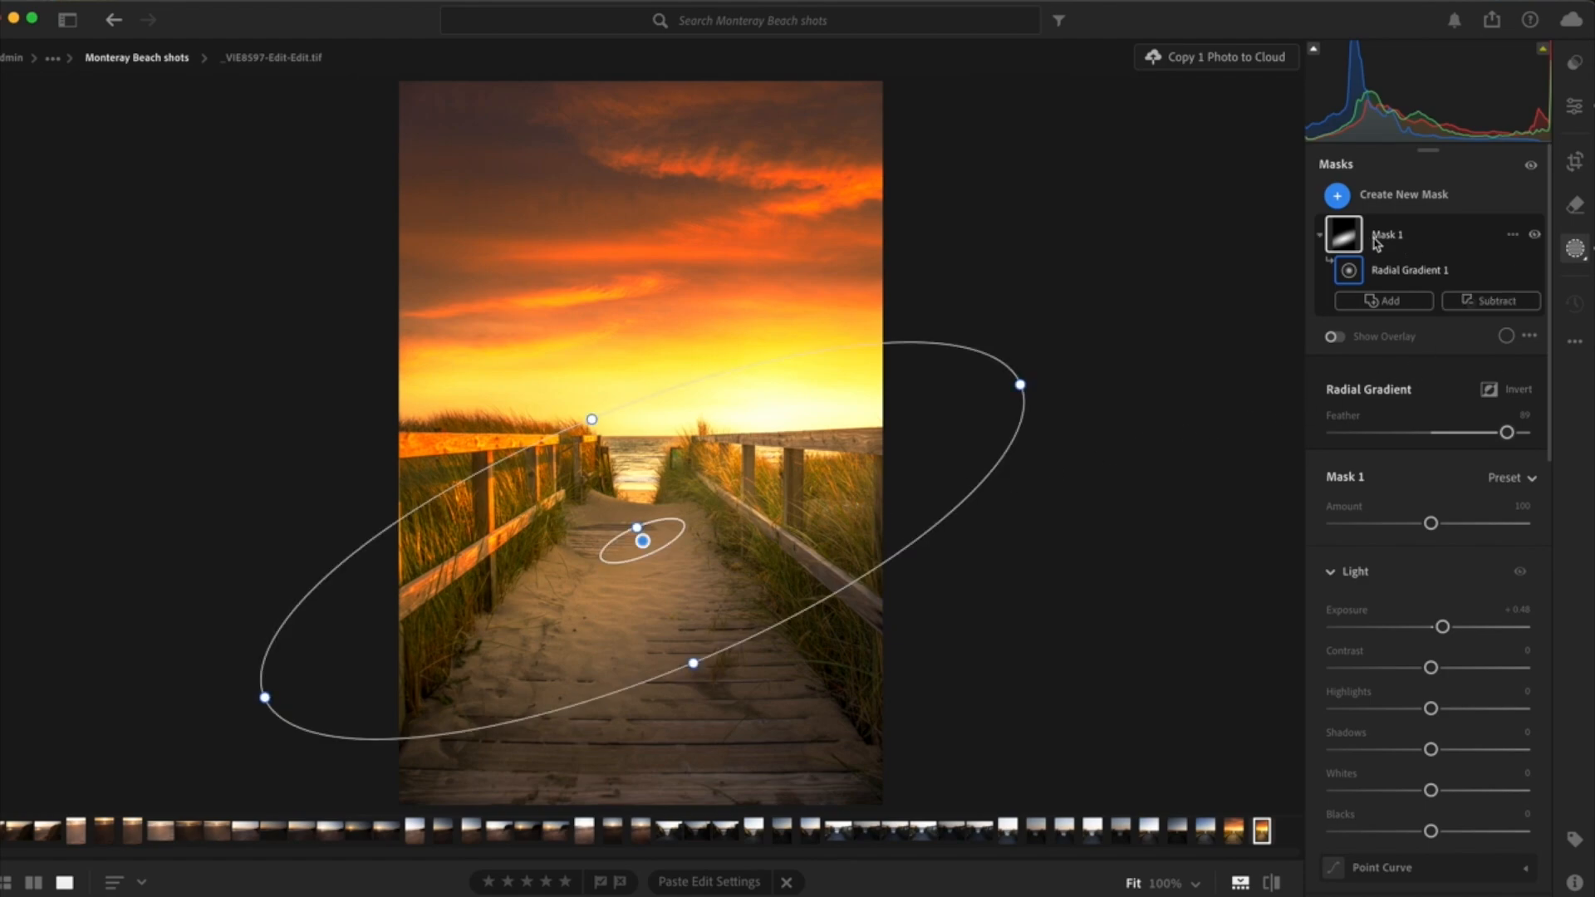
# - Subtract the sky from Mask 1 and show the mask overlay
pyautogui.click(1383, 236)
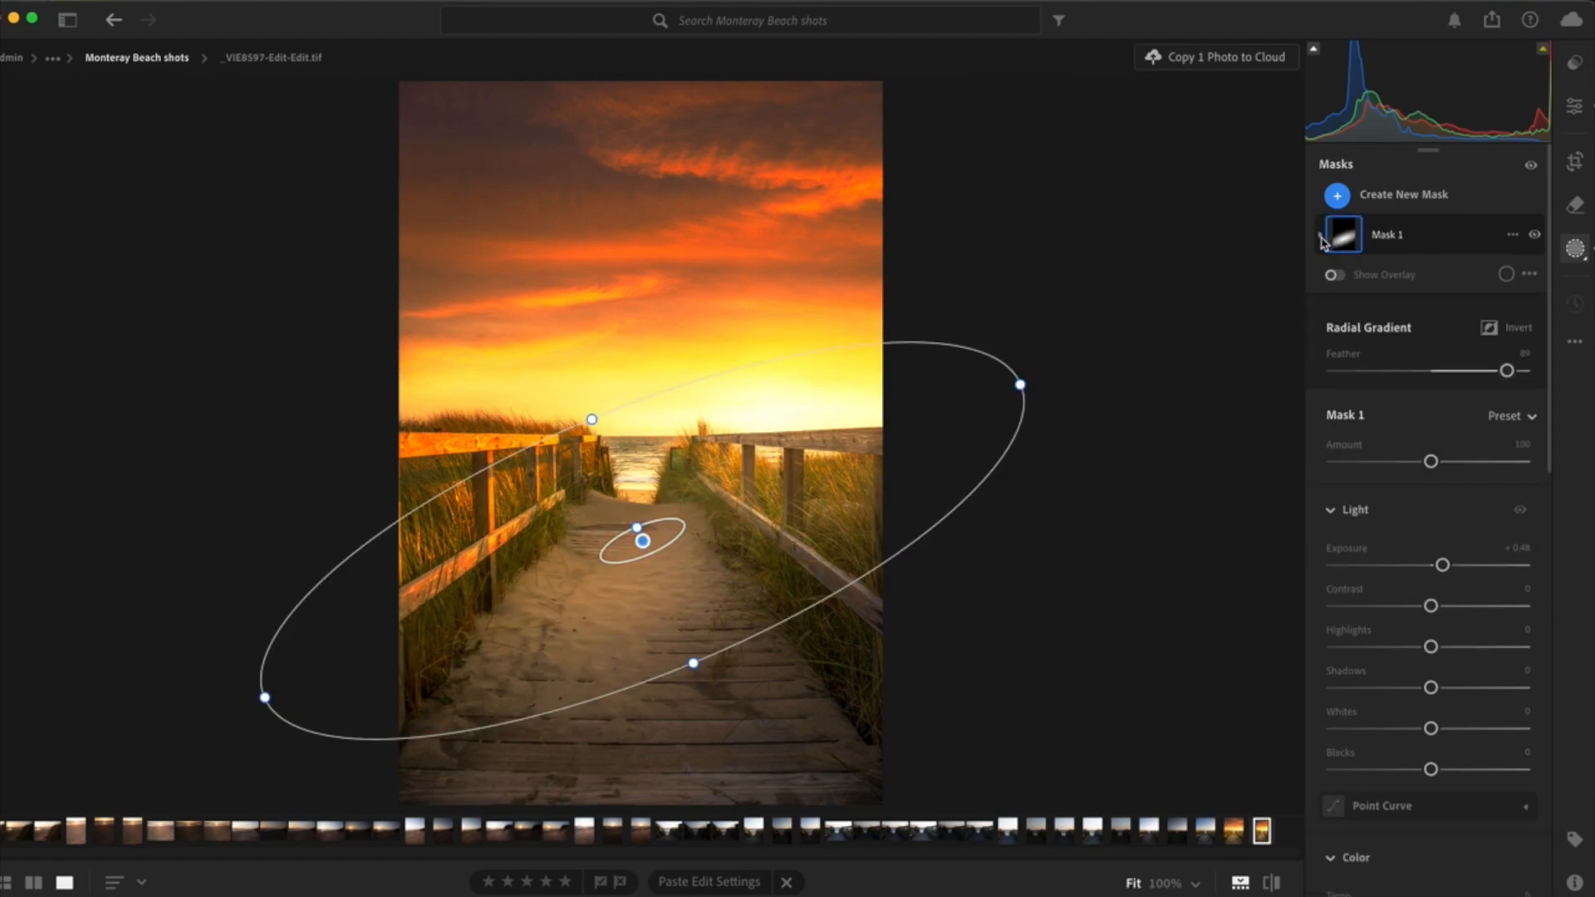
pyautogui.click(1322, 239)
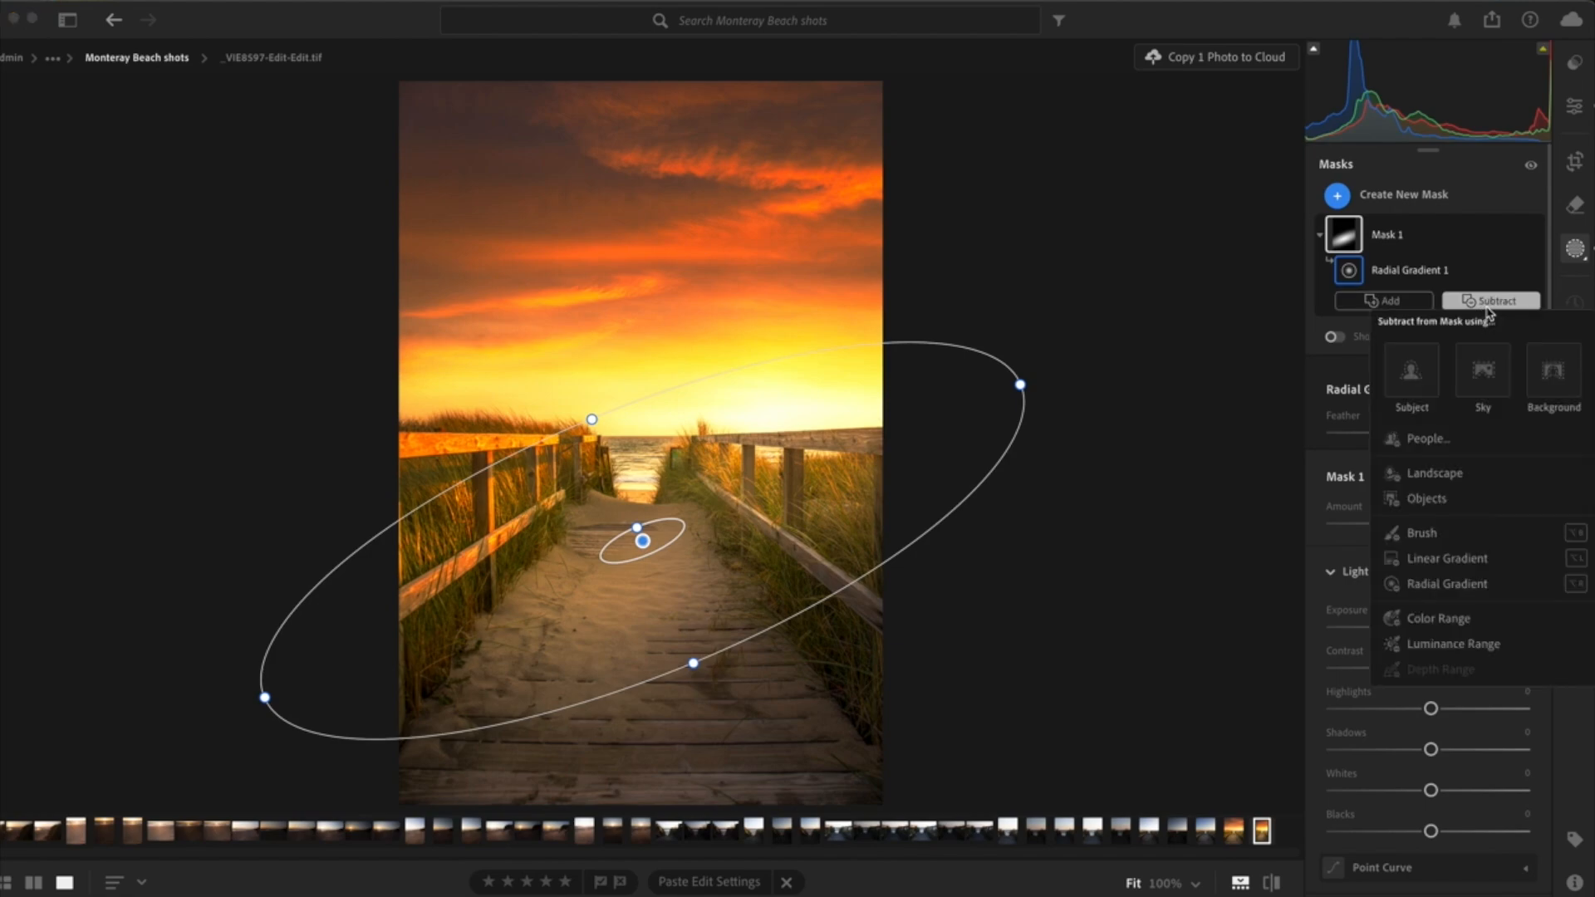
pyautogui.click(1483, 370)
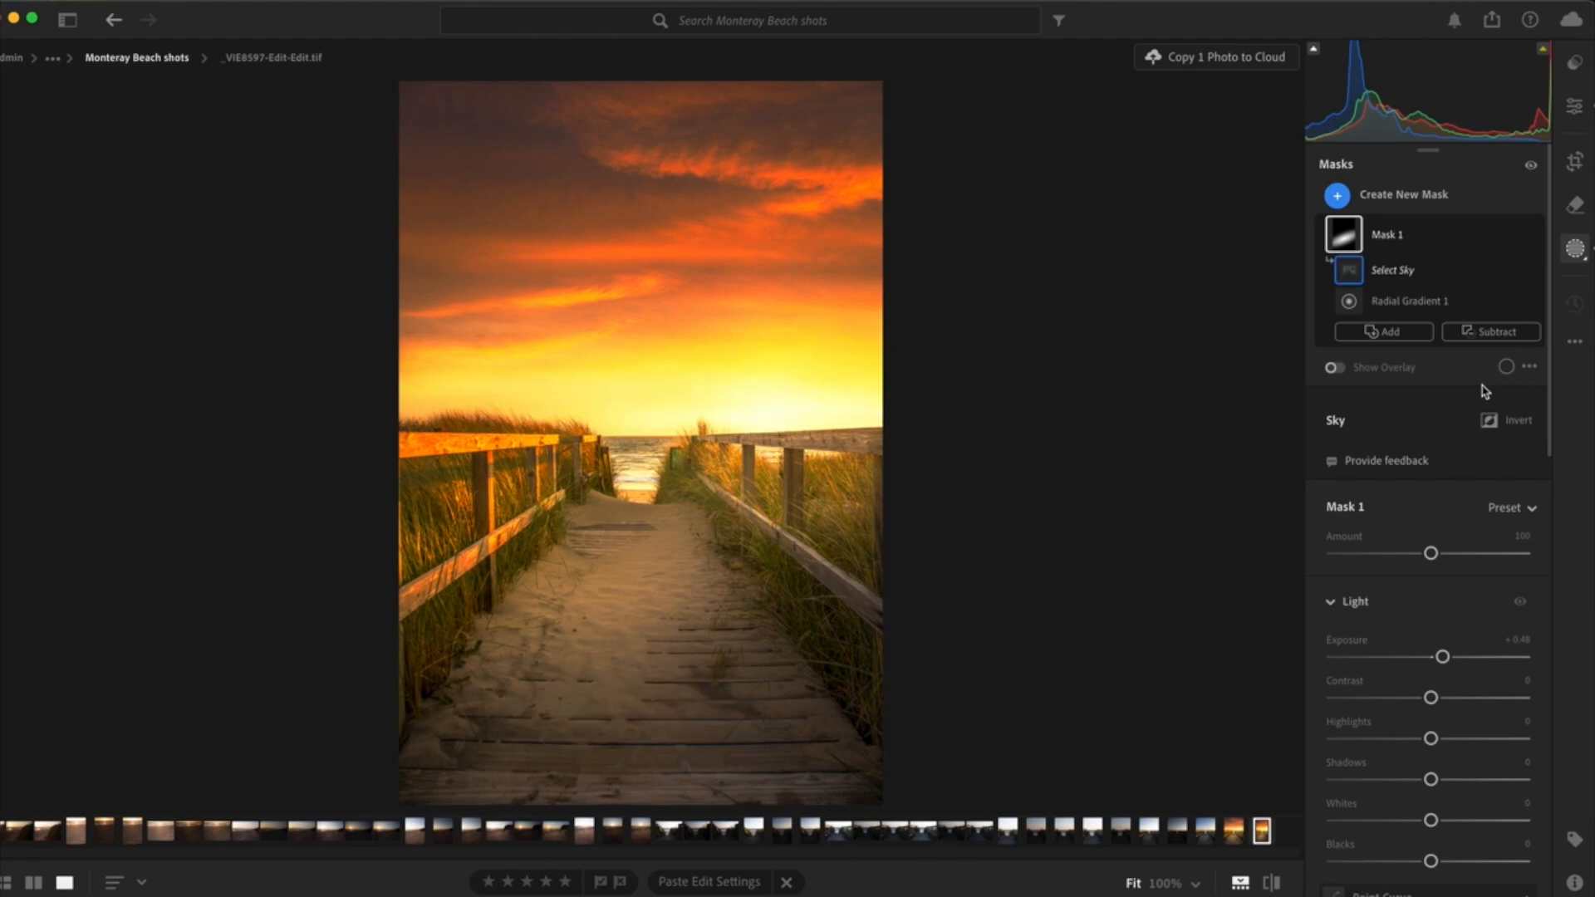
pyautogui.moveTo(1355, 245)
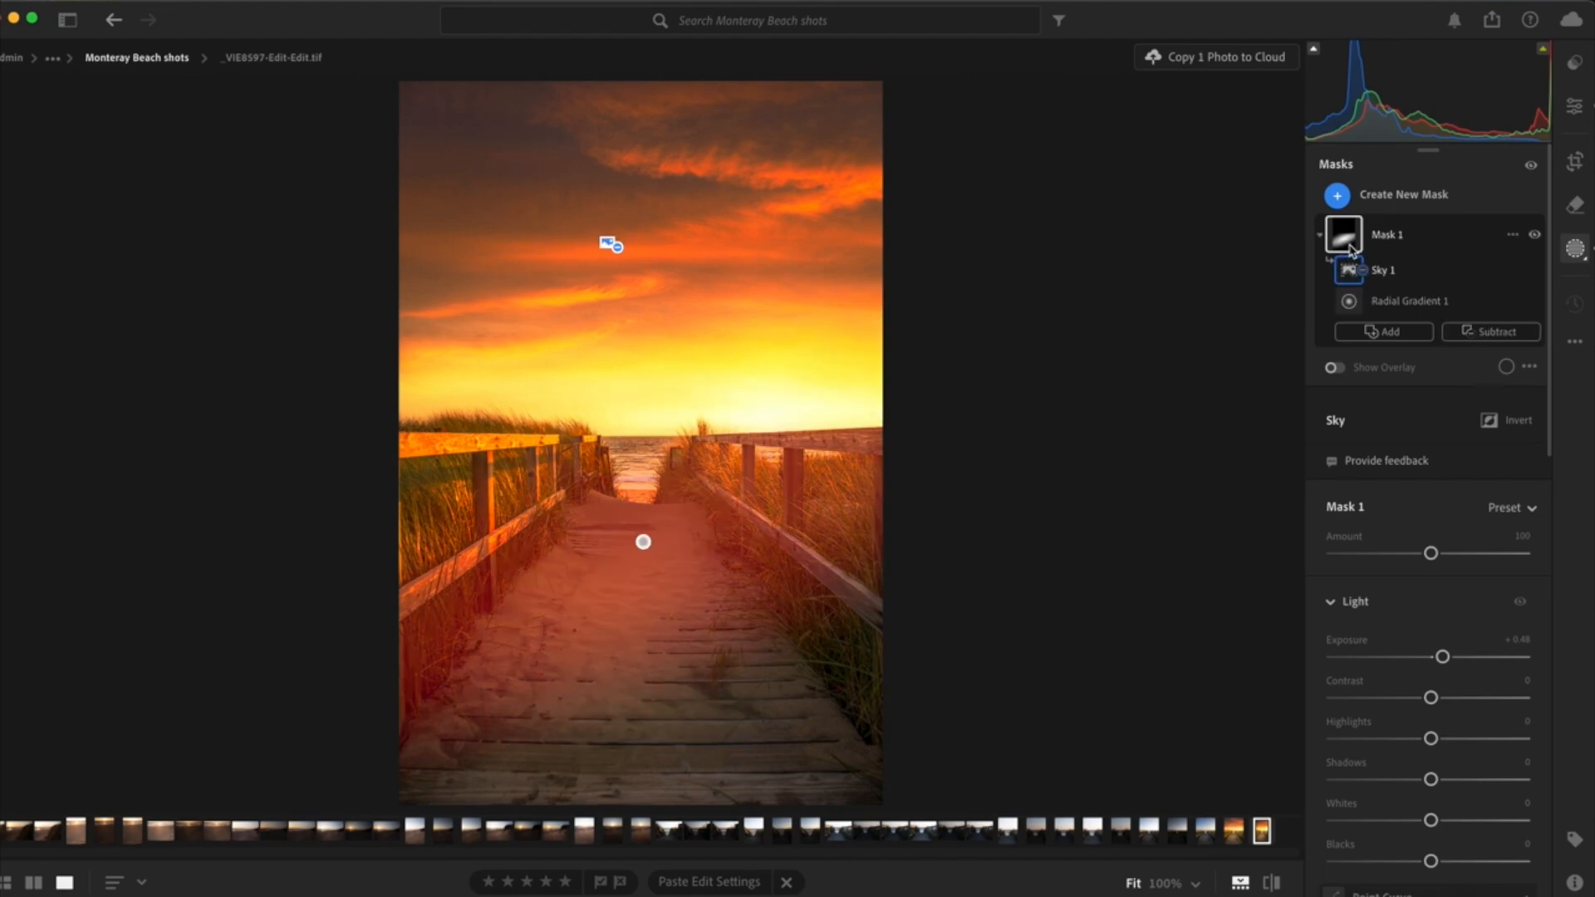
pyautogui.click(1333, 368)
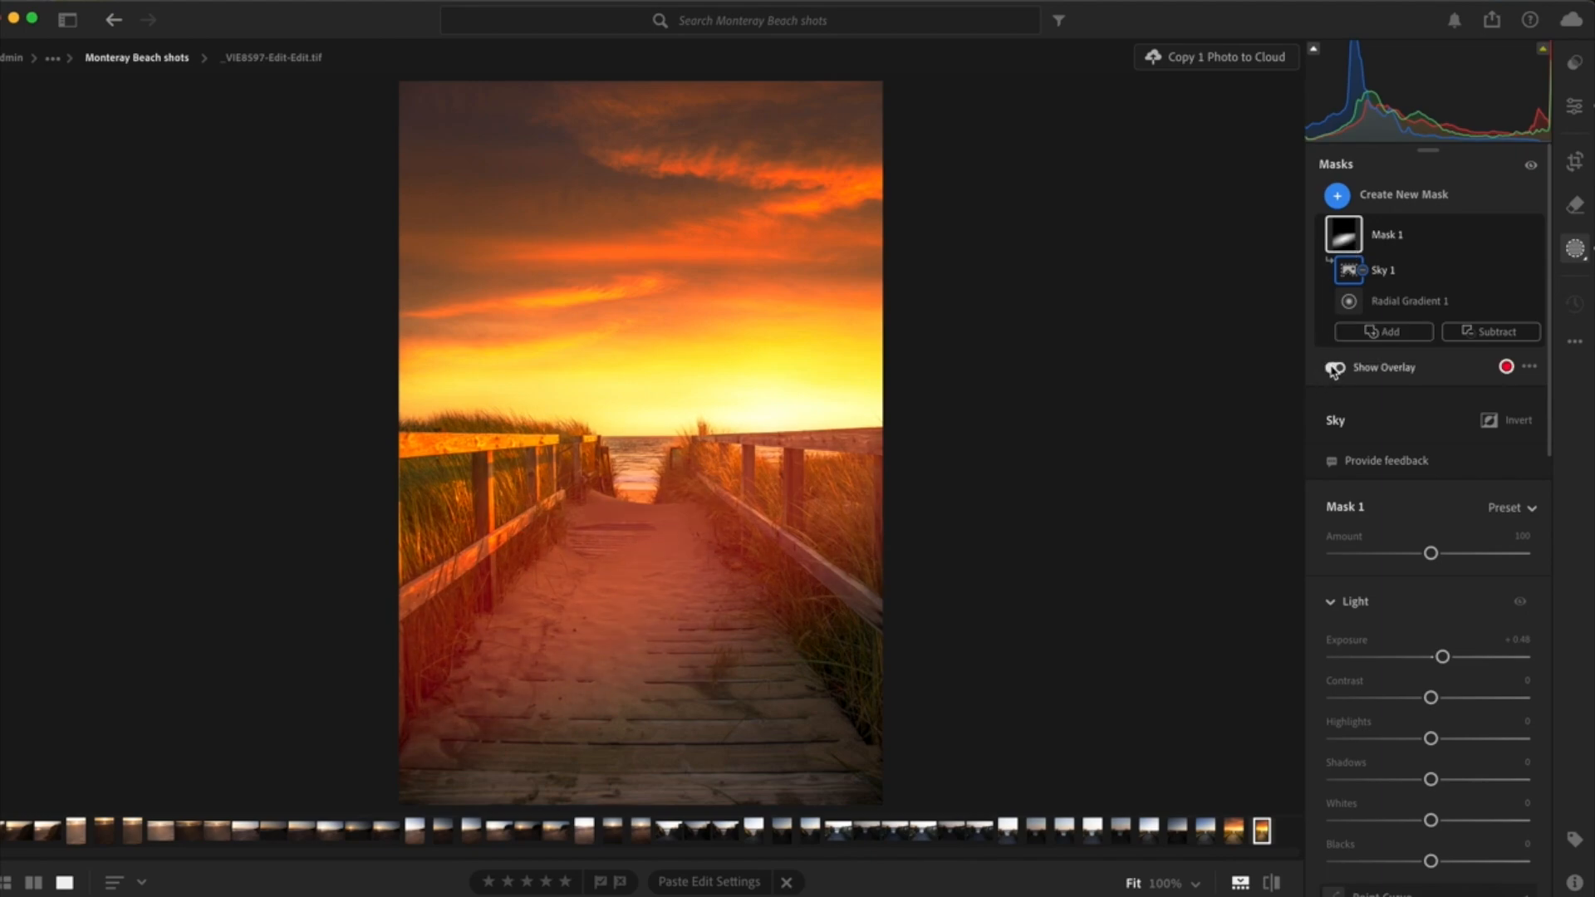
# - Lower Mask 1's exposure to -0.04
pyautogui.moveTo(1352, 245)
pyautogui.moveTo(1442, 657)
pyautogui.mouseDown()
pyautogui.moveTo(1410, 657)
pyautogui.moveTo(1445, 657)
pyautogui.moveTo(1431, 674)
pyautogui.moveTo(1461, 677)
pyautogui.moveTo(1420, 676)
pyautogui.moveTo(1451, 676)
pyautogui.moveTo(1435, 677)
pyautogui.mouseUp()
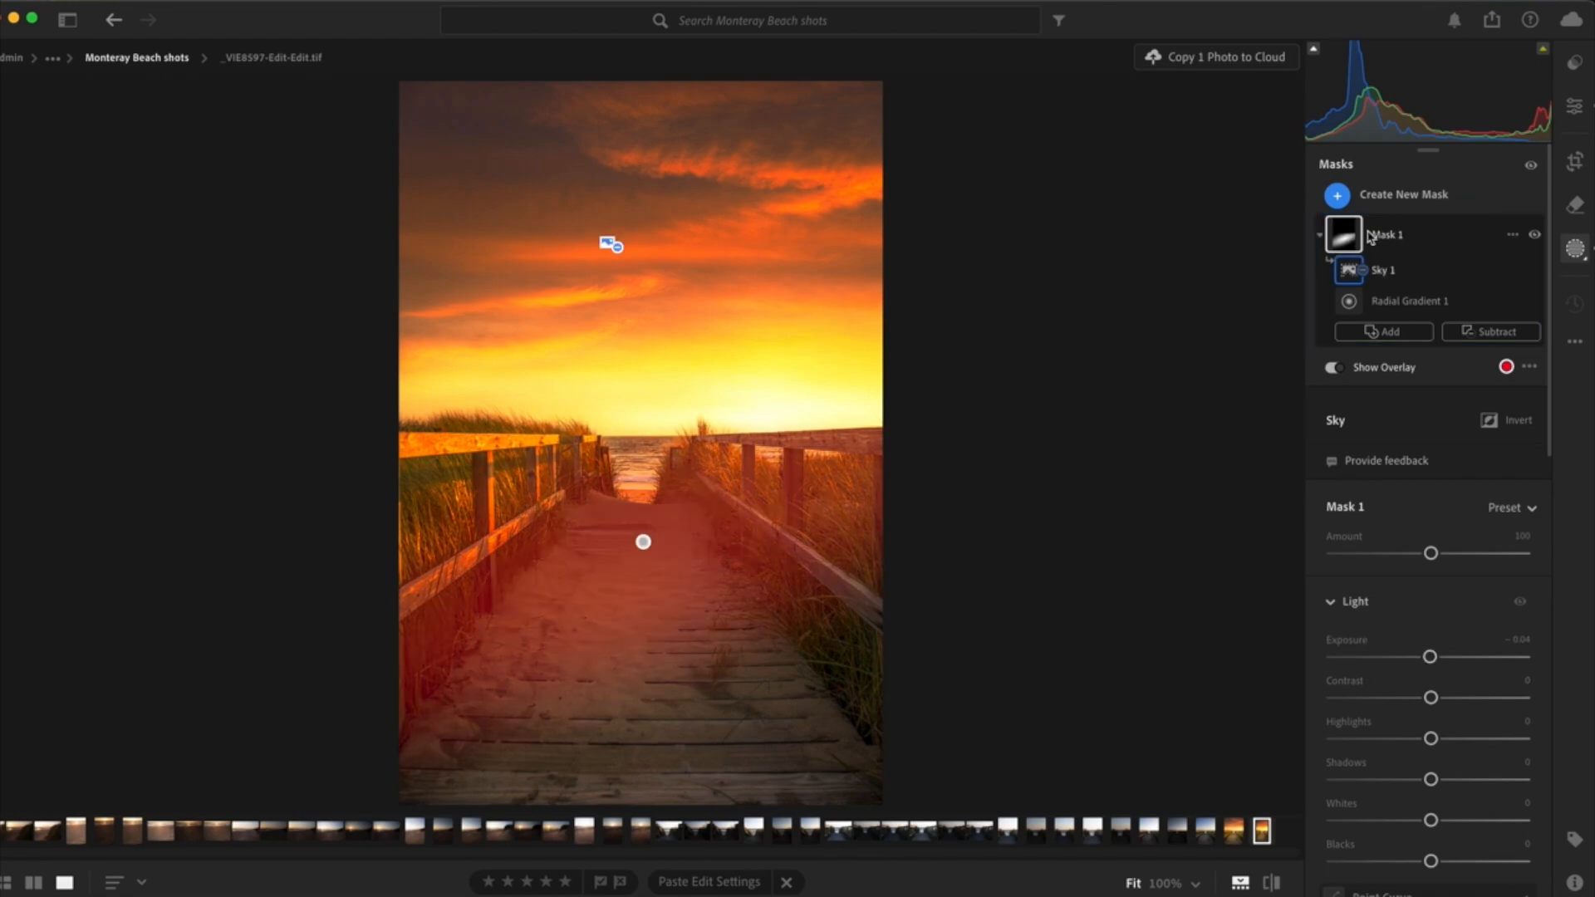
# - Subtract the right-hand railing from Mask 1 with object selection, painting over it with a size 18 brush
pyautogui.click(1487, 330)
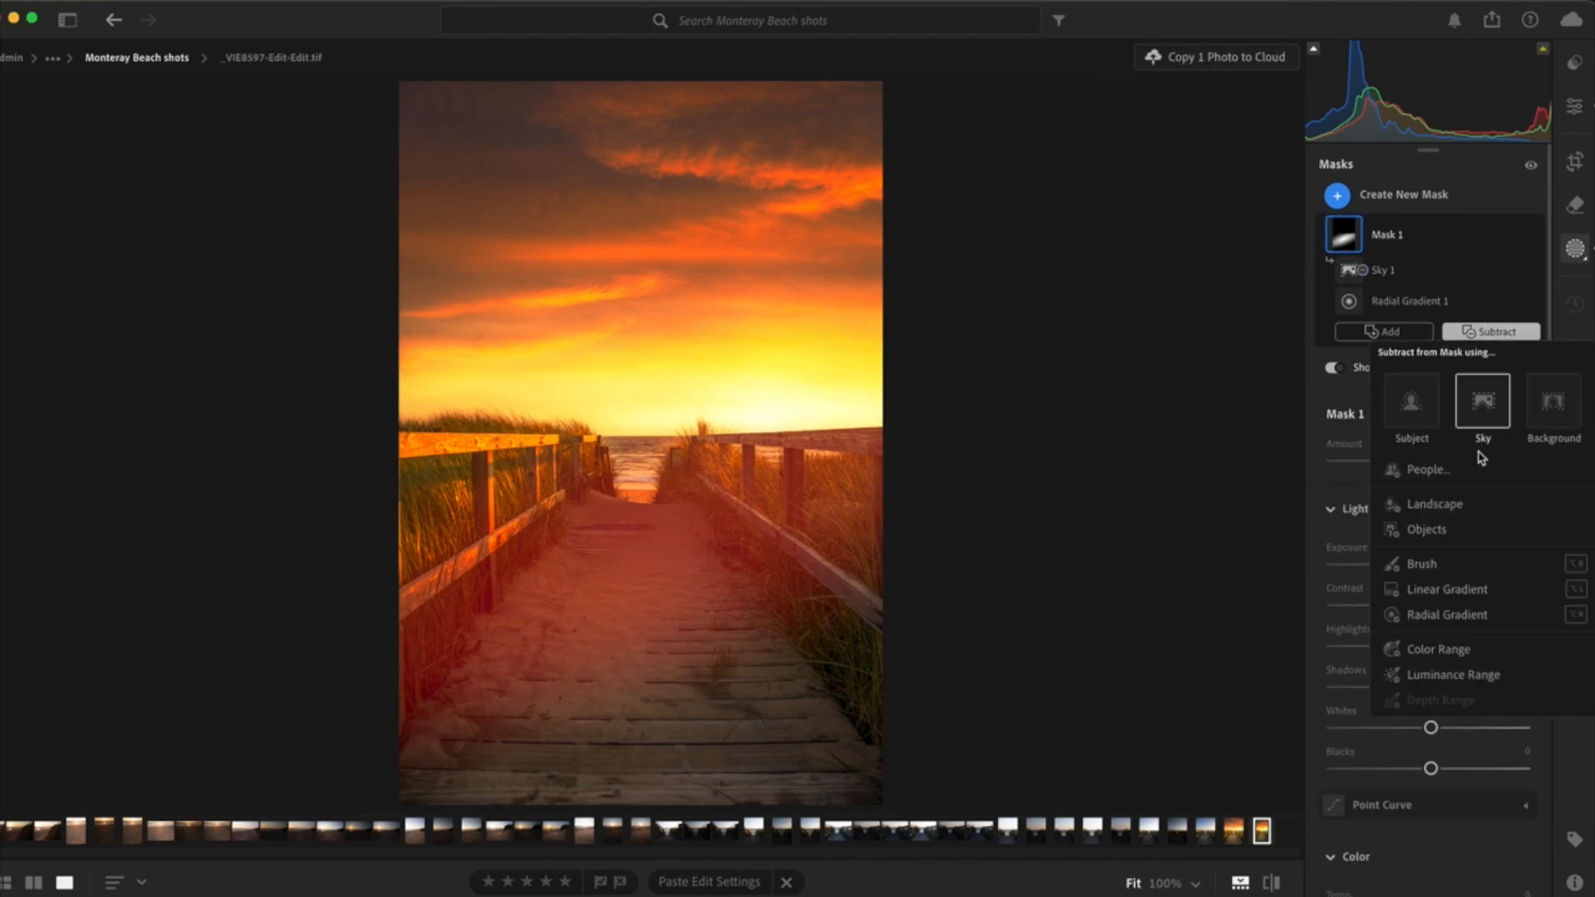
pyautogui.click(1426, 531)
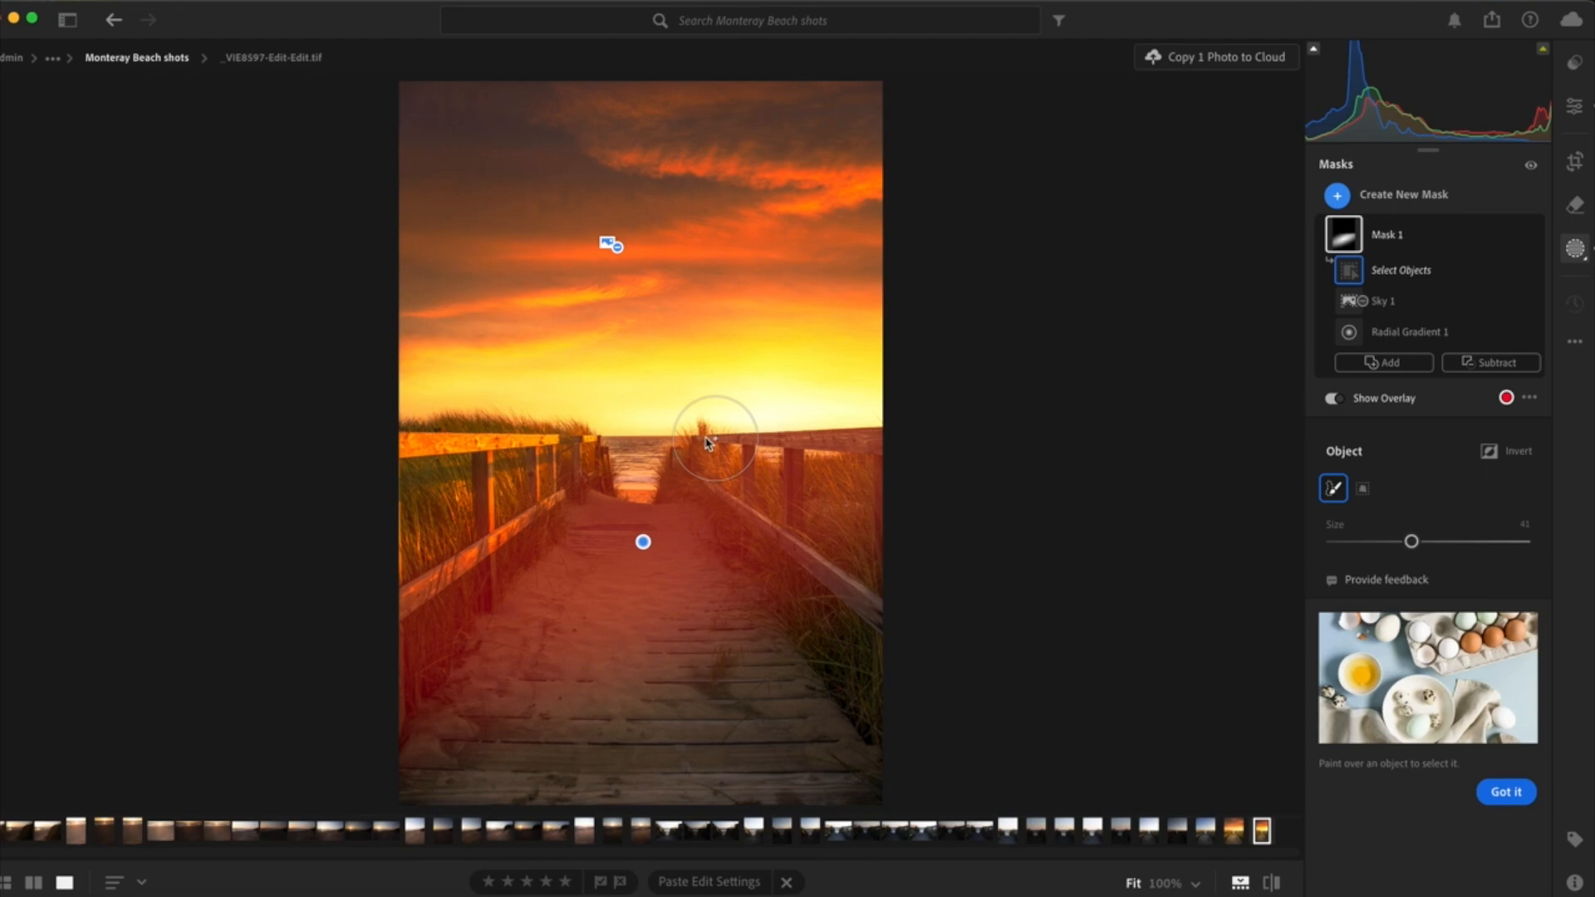
pyautogui.click(1362, 490)
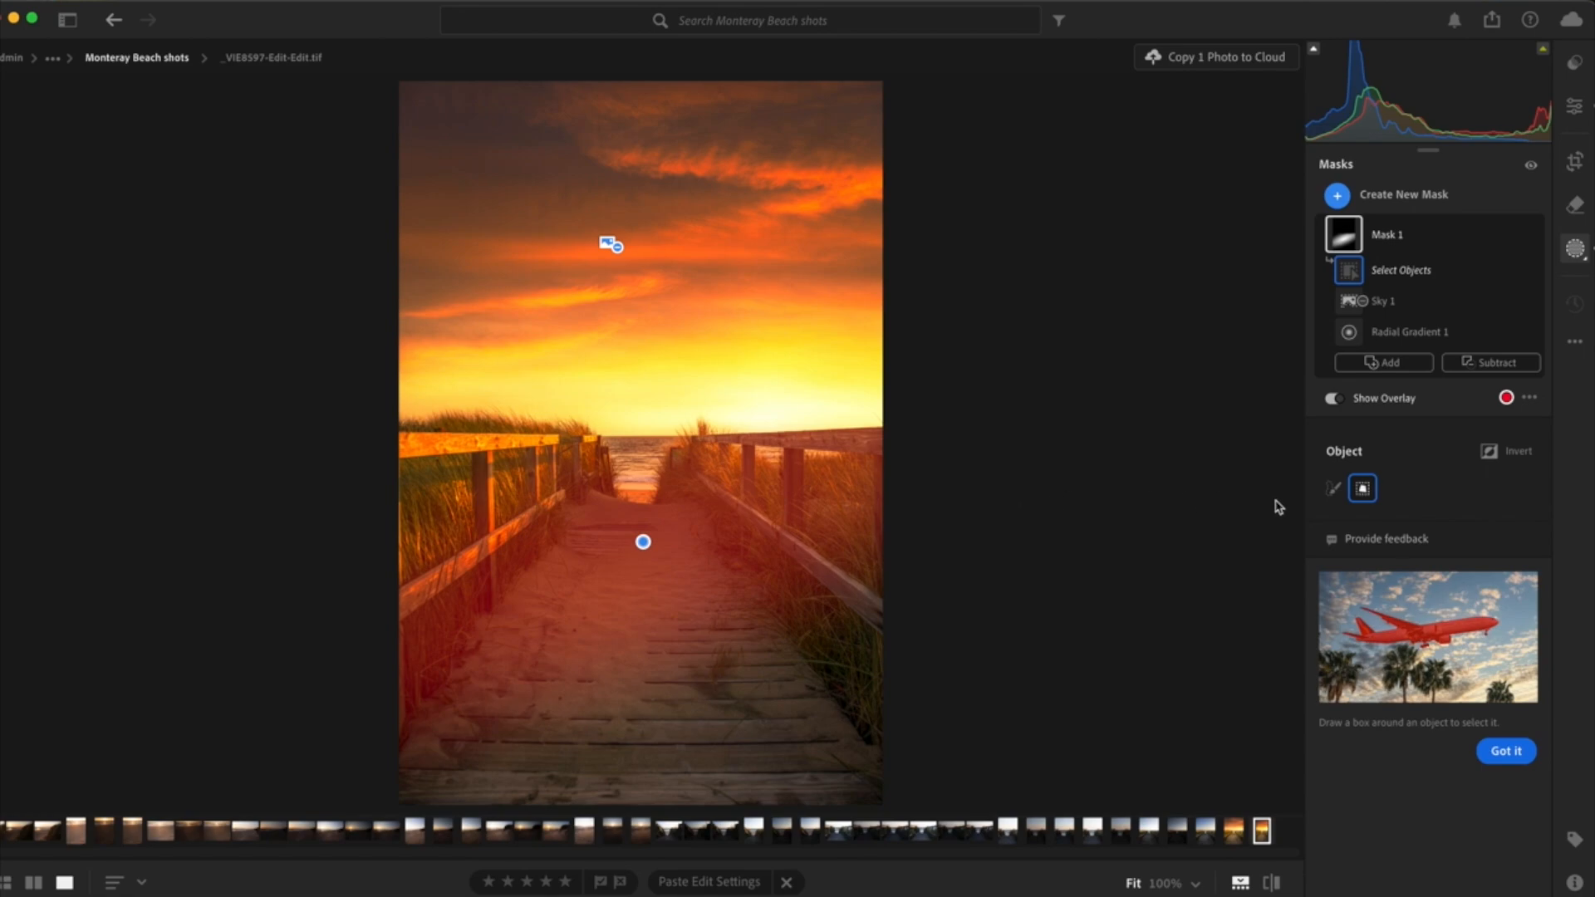
pyautogui.click(1332, 489)
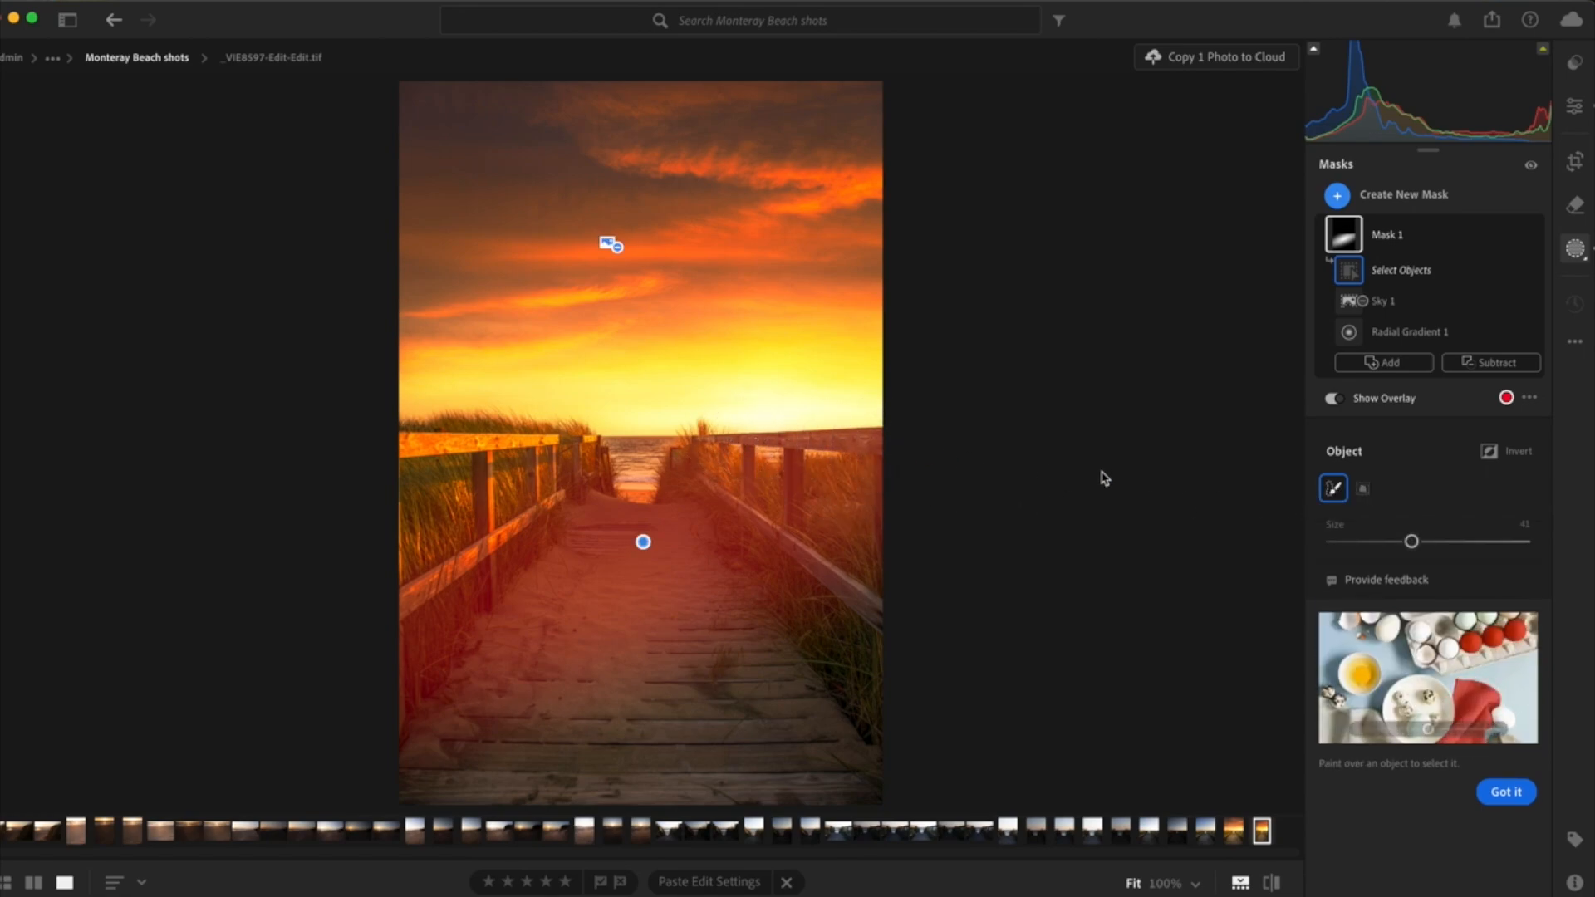
pyautogui.moveTo(1411, 541); pyautogui.dragTo(1370, 556)
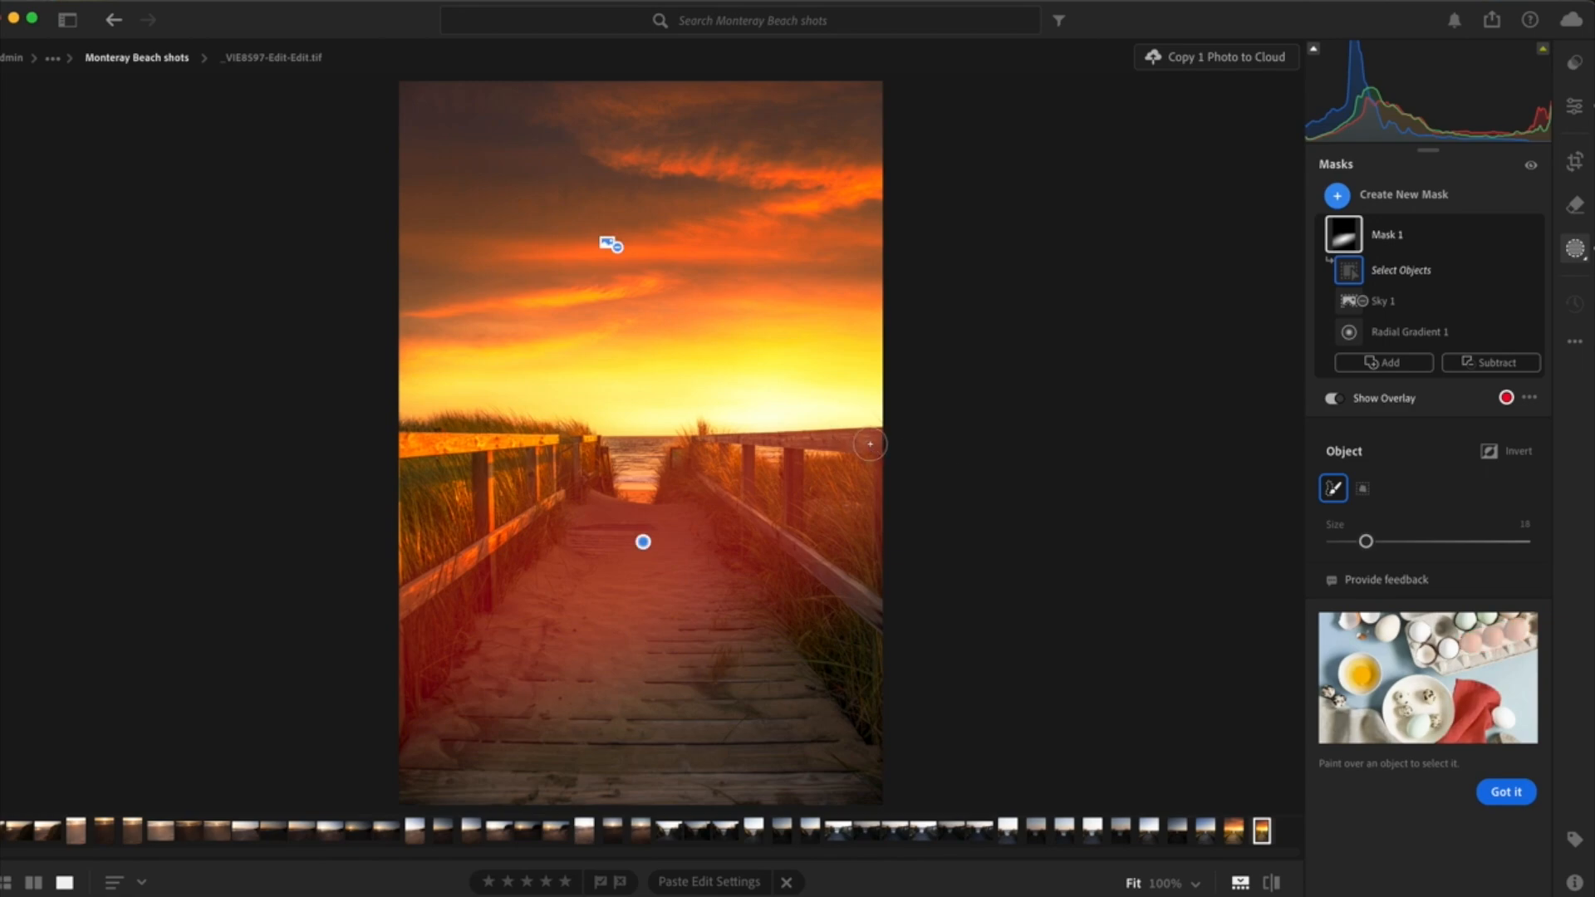
pyautogui.moveTo(855, 443)
pyautogui.mouseDown()
pyautogui.moveTo(718, 440)
pyautogui.moveTo(746, 459)
pyautogui.moveTo(745, 498)
pyautogui.moveTo(710, 489)
pyautogui.moveTo(875, 615)
pyautogui.moveTo(819, 580)
pyautogui.moveTo(794, 465)
pyautogui.mouseUp()
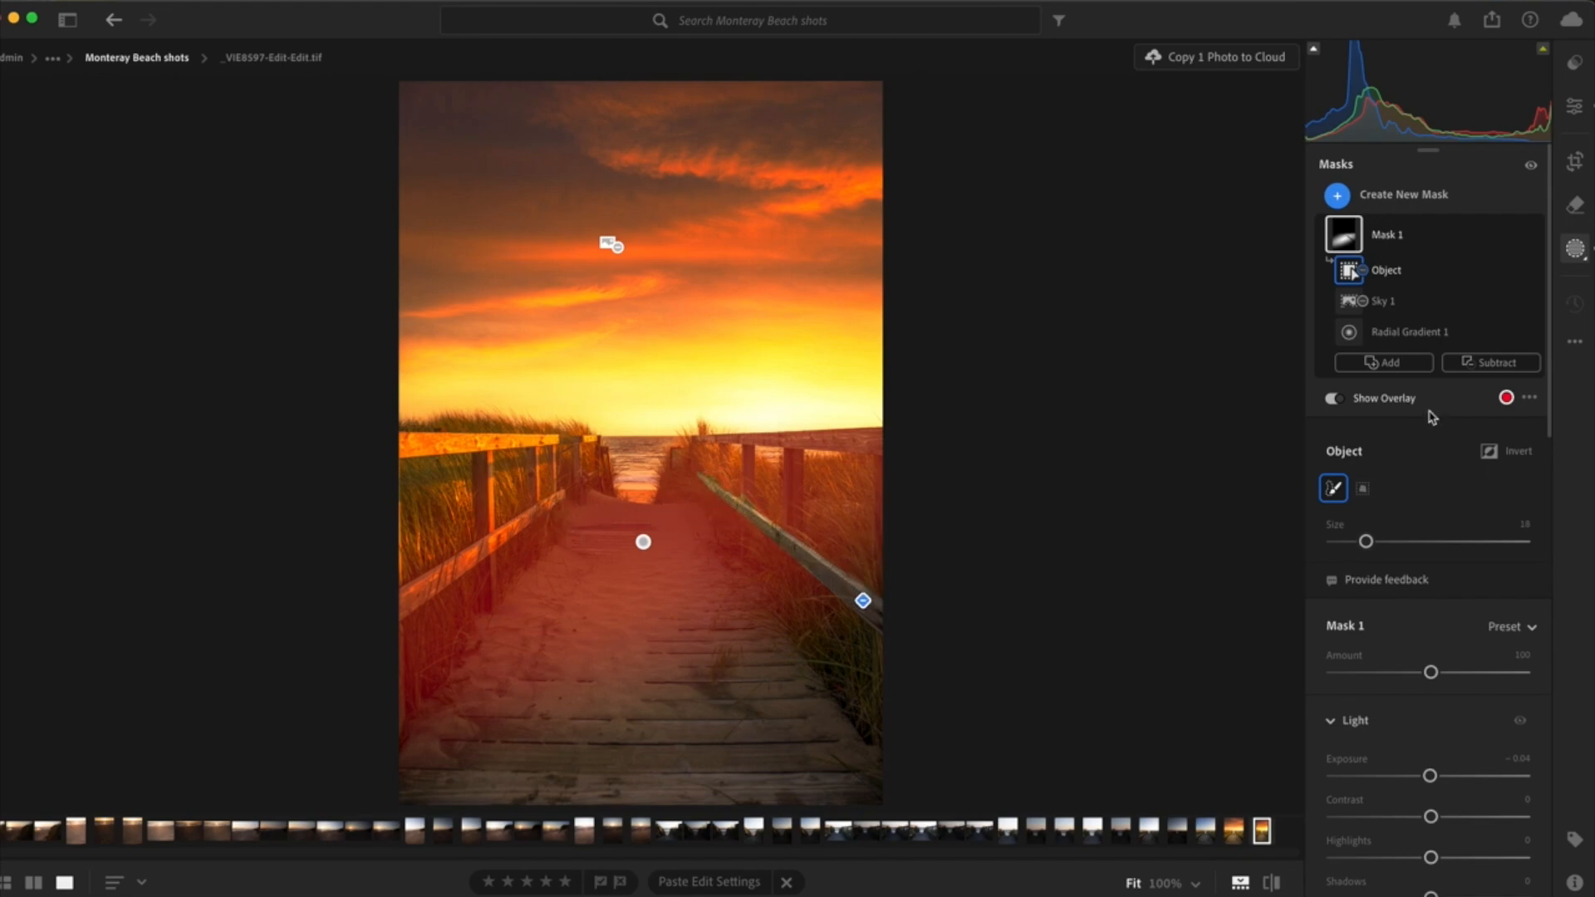
# - Subtract the right fence's top rail and posts from Mask 1 with a brush at size 3.0, feather 5 and flow 81
pyautogui.click(1487, 366)
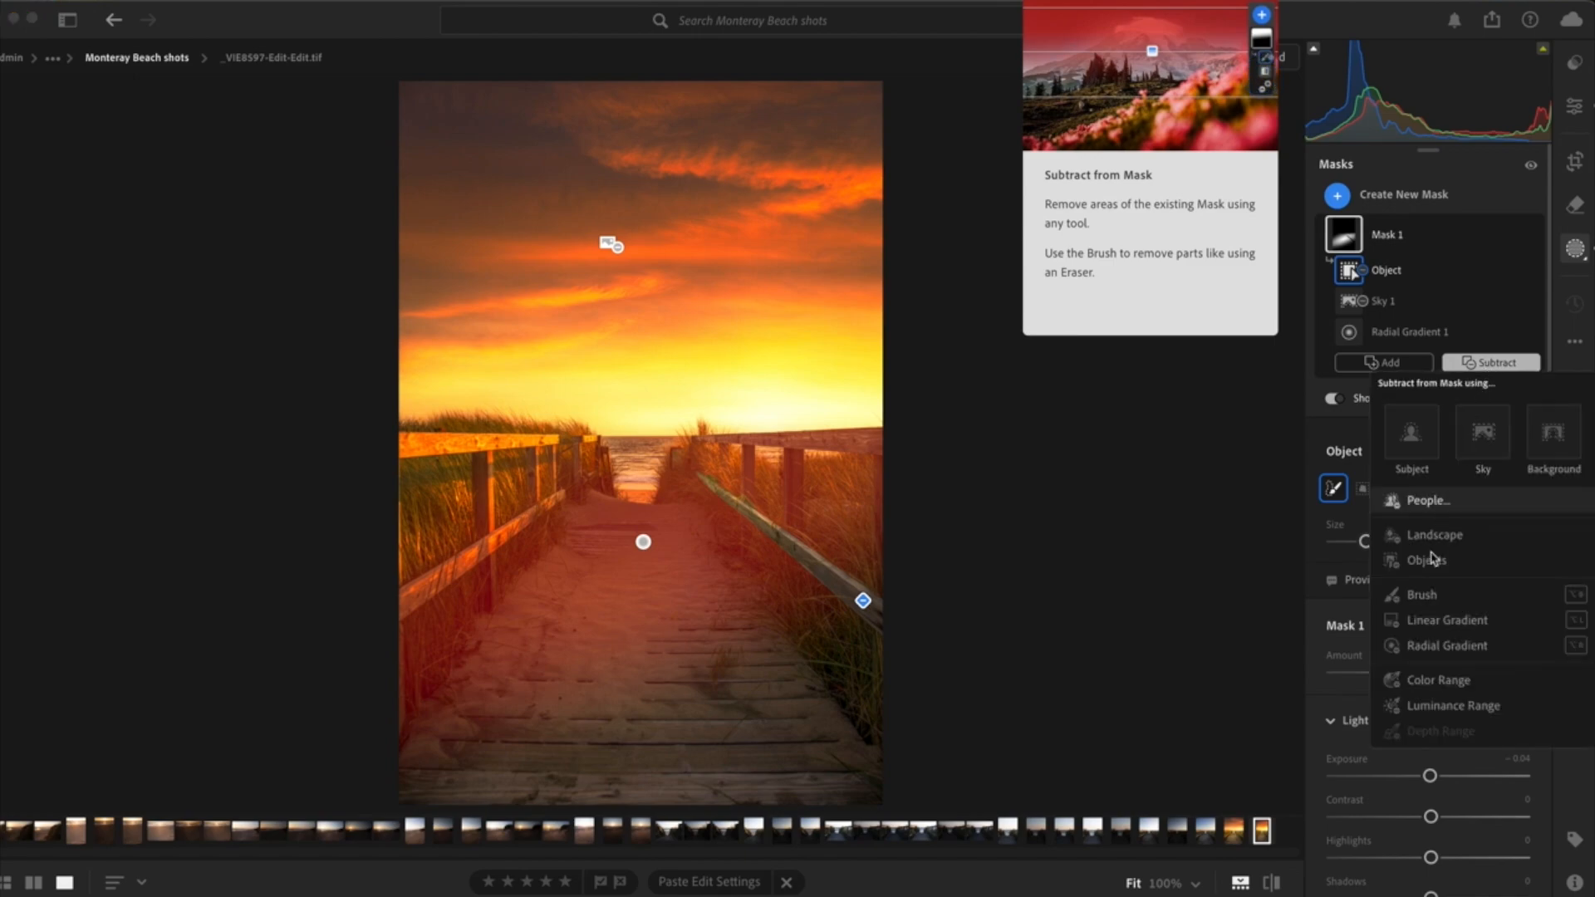
pyautogui.click(1419, 594)
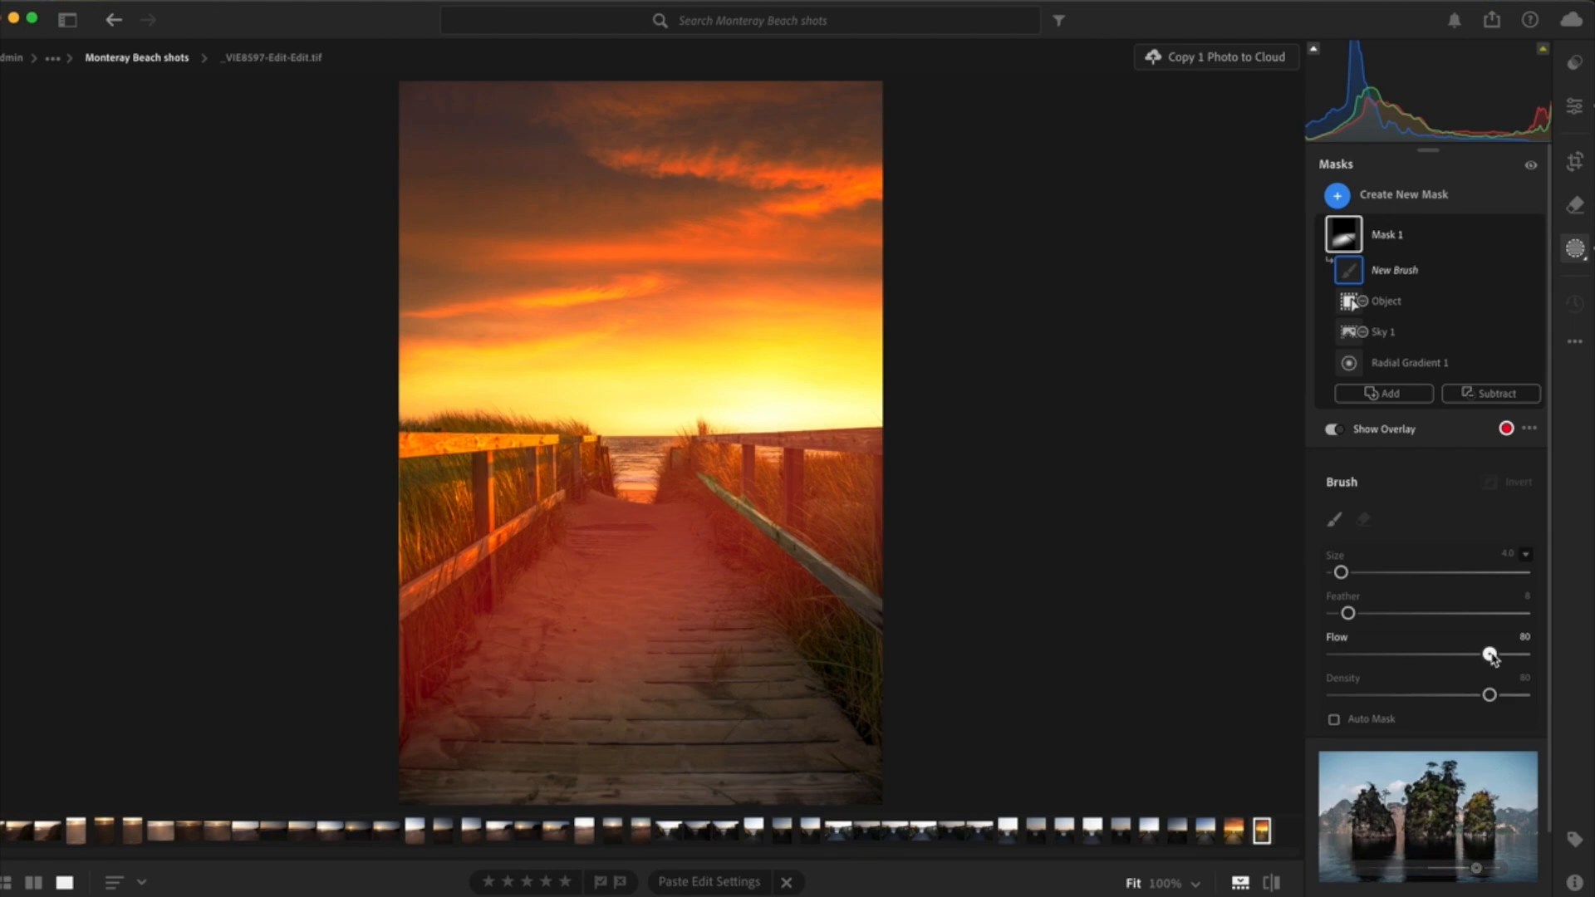
pyautogui.moveTo(1491, 656)
pyautogui.mouseDown()
pyautogui.moveTo(1517, 661)
pyautogui.moveTo(1346, 656)
pyautogui.moveTo(1341, 671)
pyautogui.moveTo(1494, 672)
pyautogui.mouseUp()
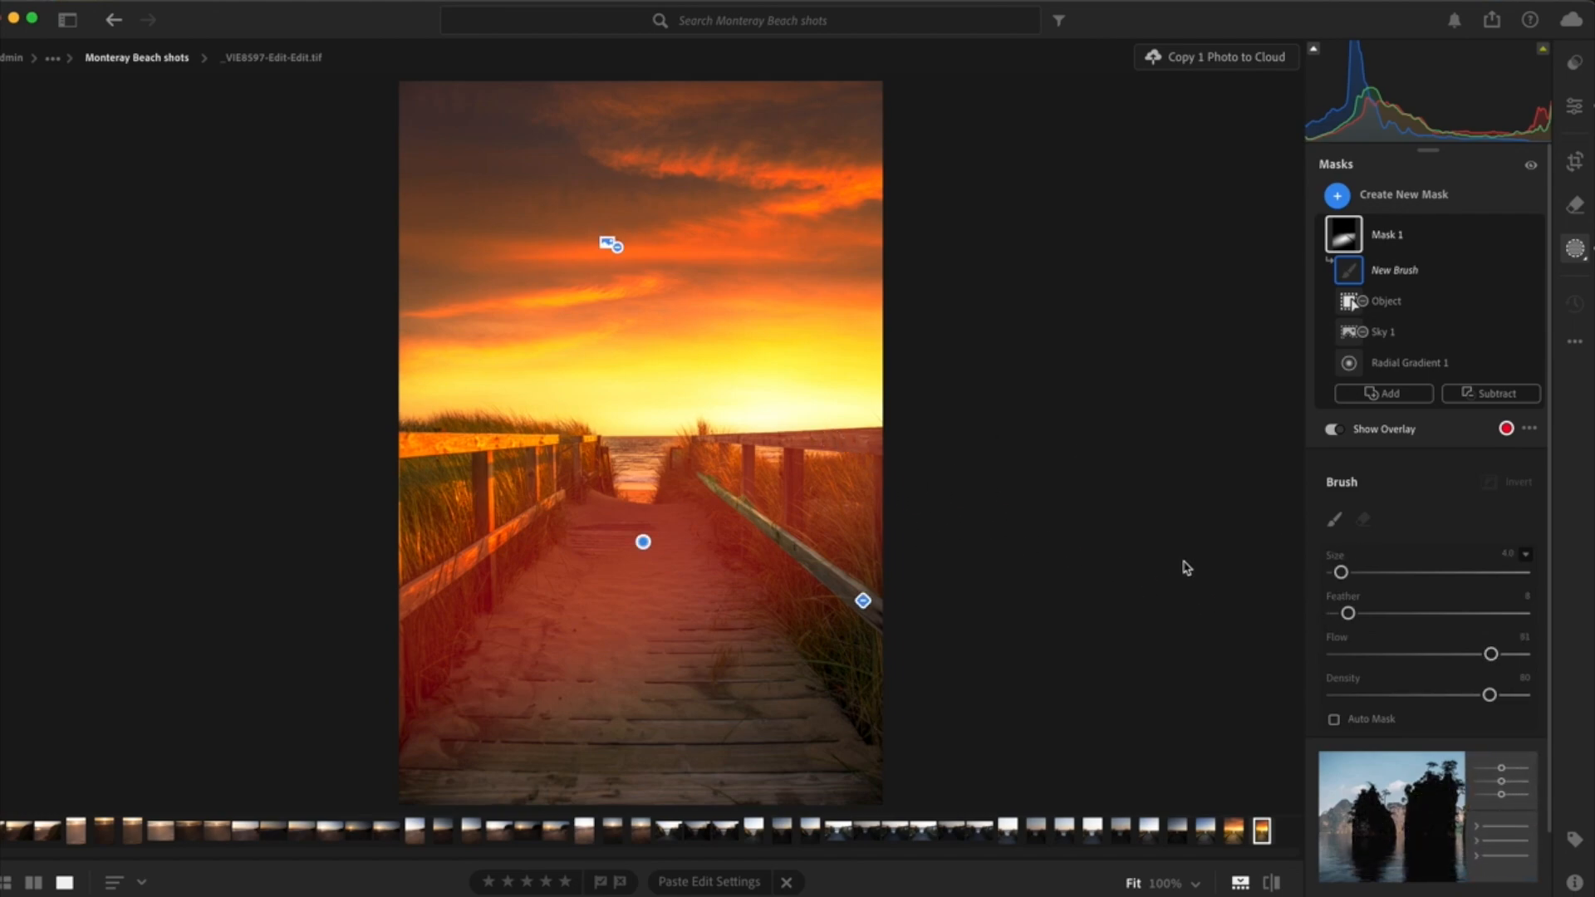
pyautogui.moveTo(1362, 615); pyautogui.dragTo(1529, 617)
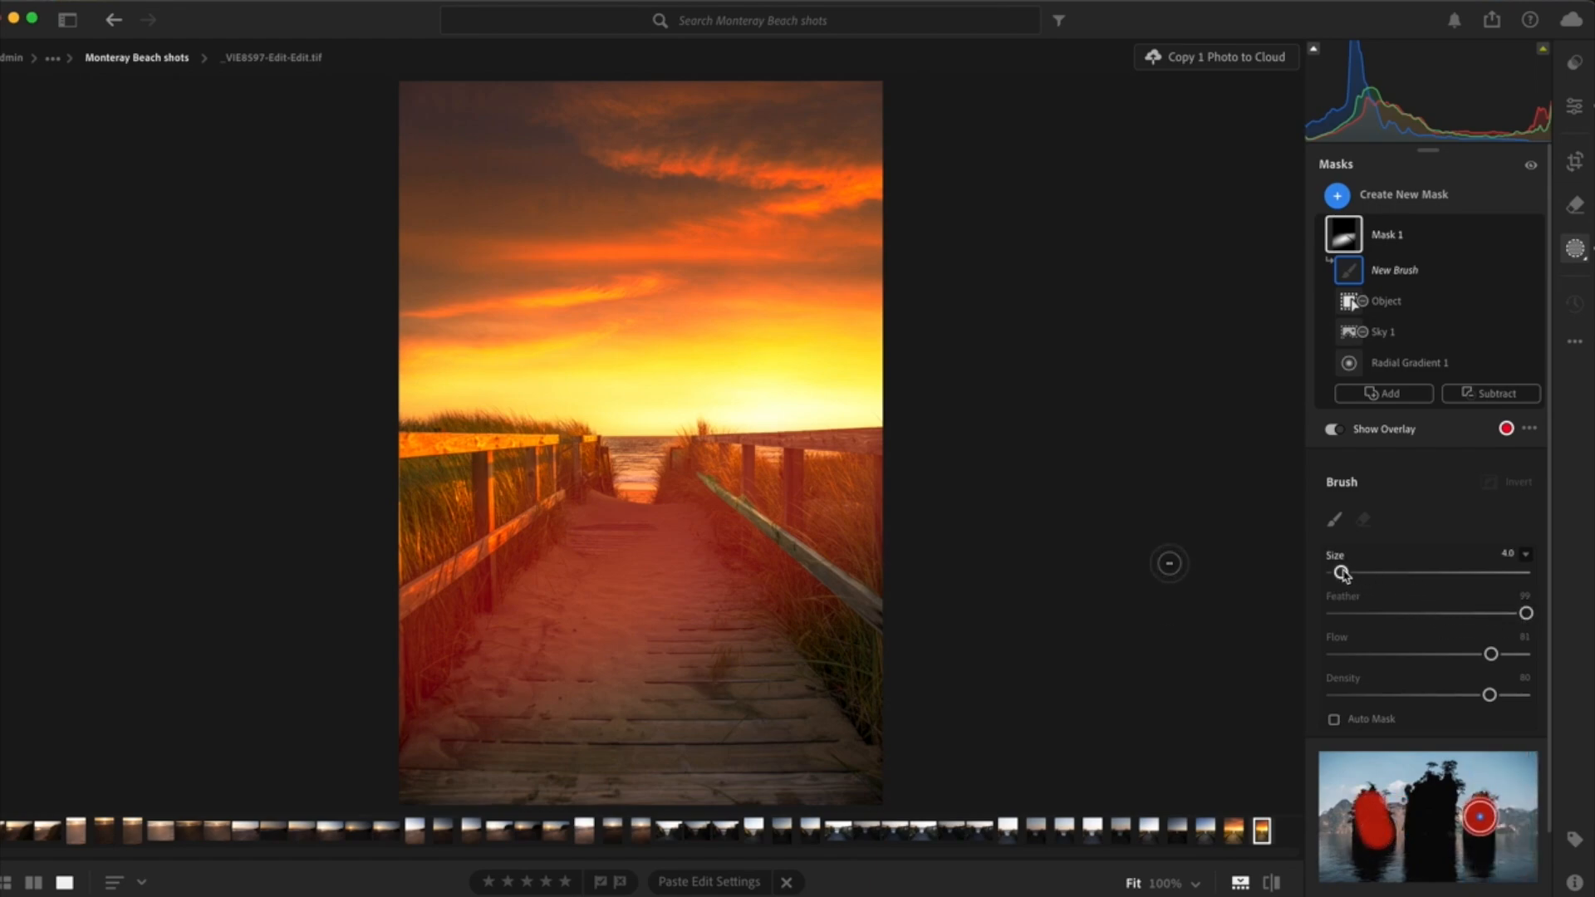
pyautogui.moveTo(1371, 573); pyautogui.dragTo(1365, 572)
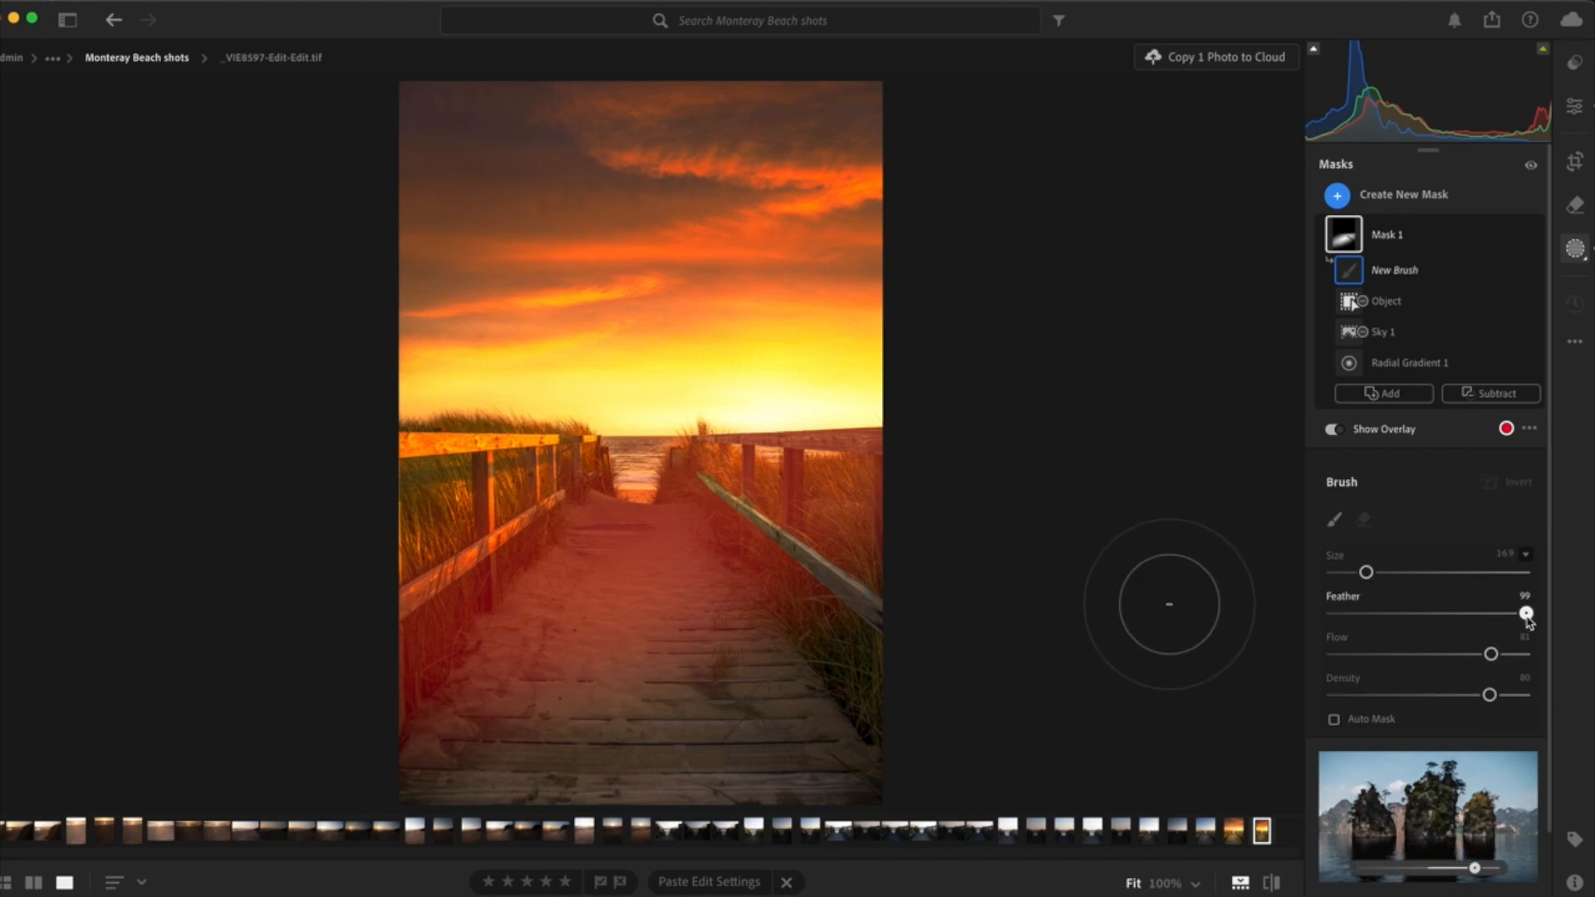
pyautogui.moveTo(1524, 618); pyautogui.dragTo(1342, 629)
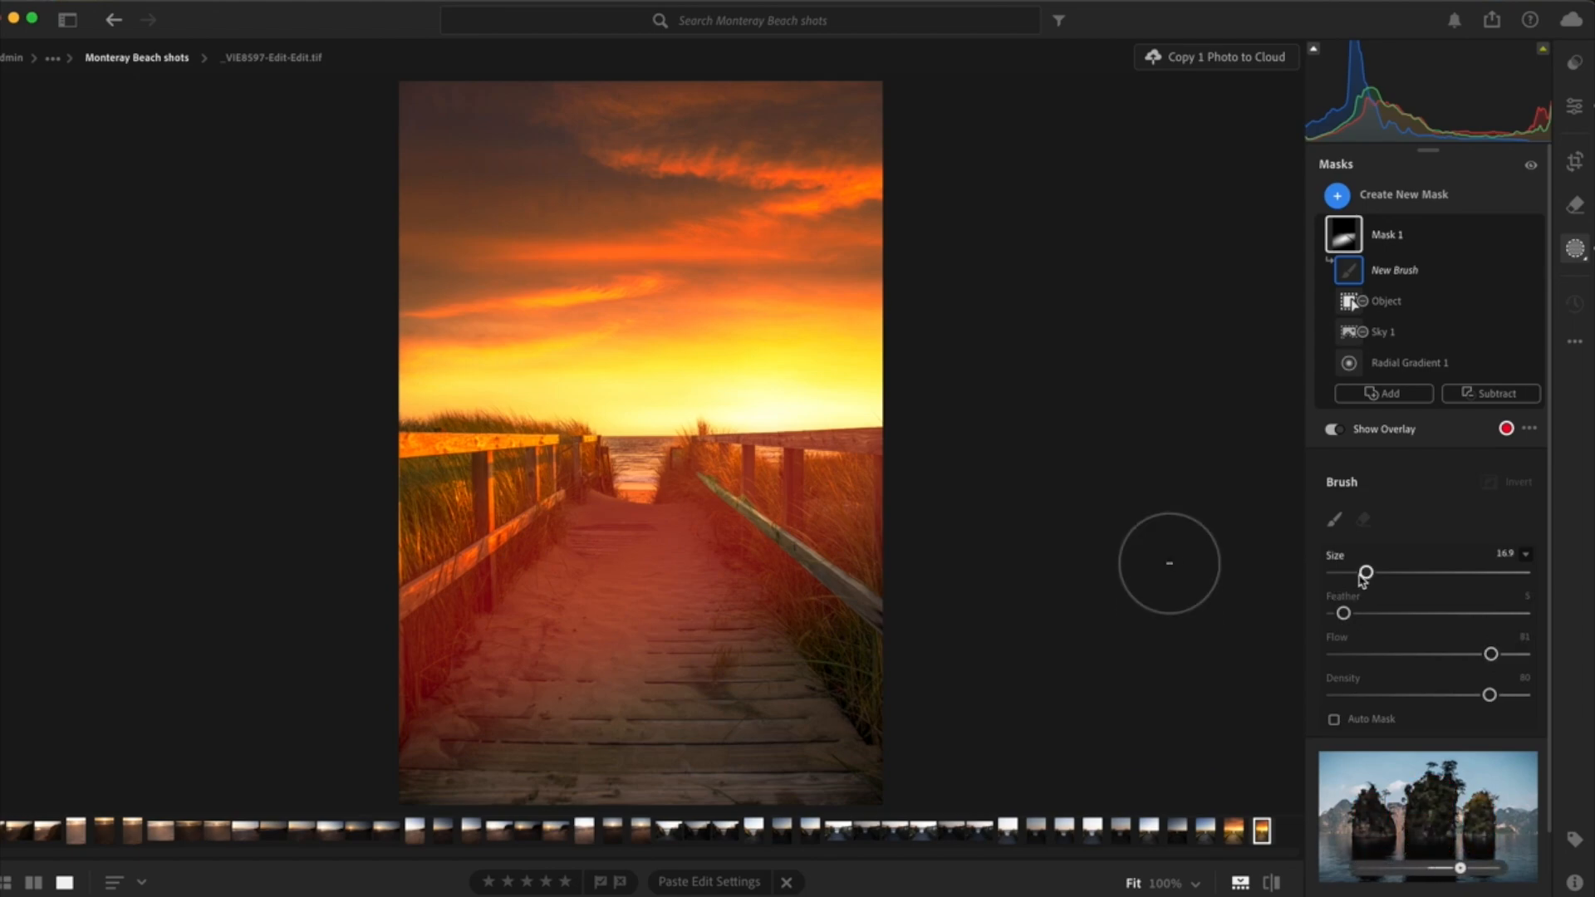
pyautogui.moveTo(1363, 578); pyautogui.dragTo(1343, 574)
pyautogui.click(1348, 573)
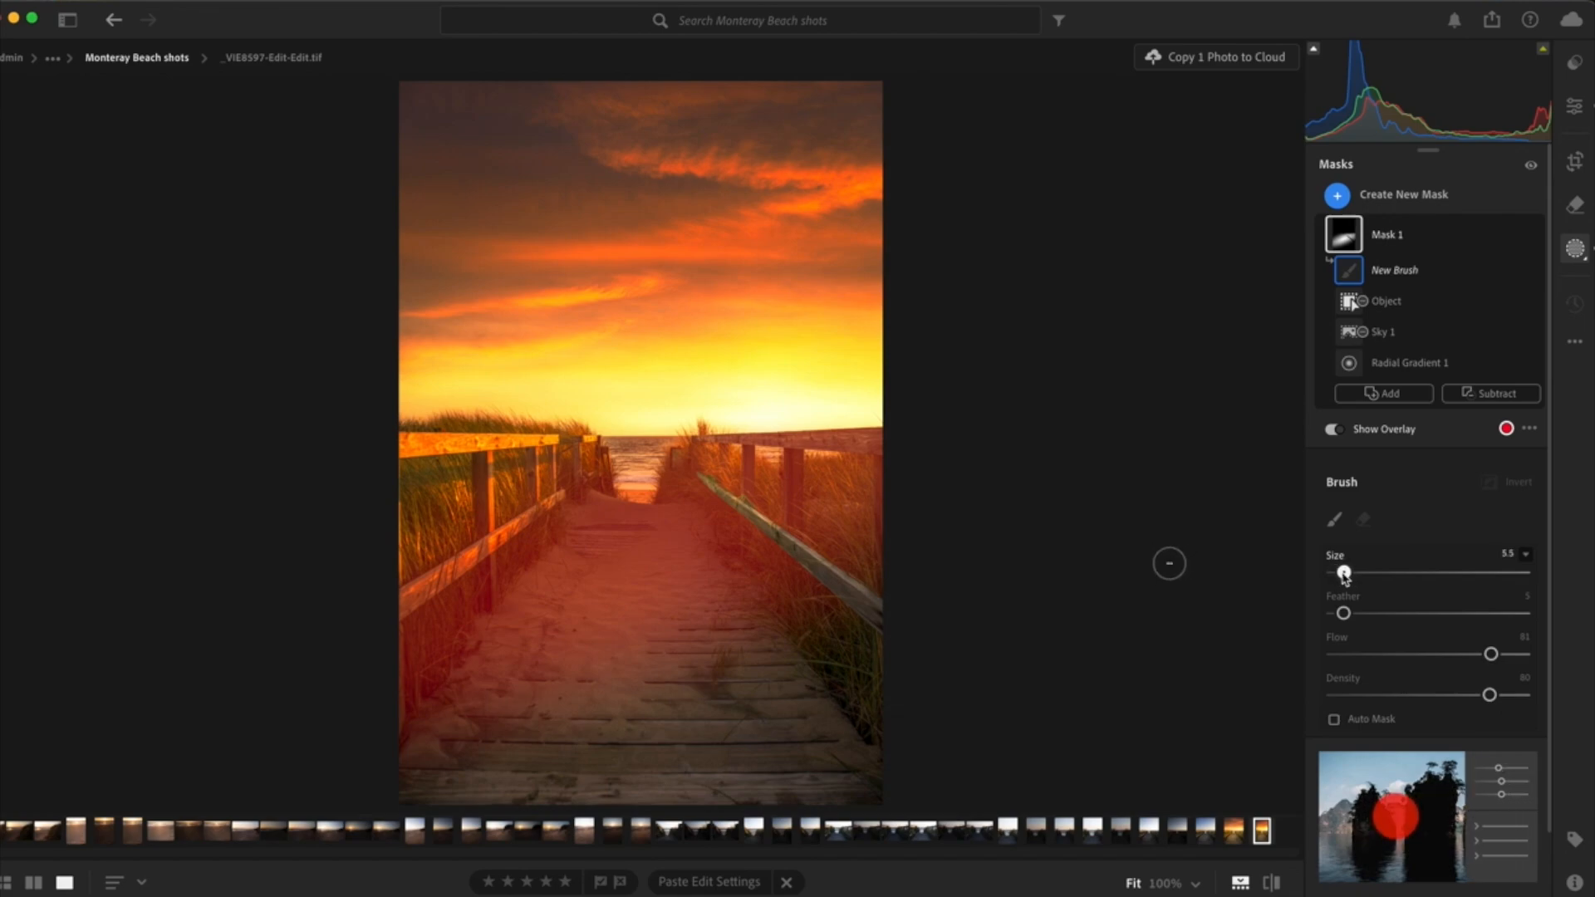
pyautogui.click(865, 445)
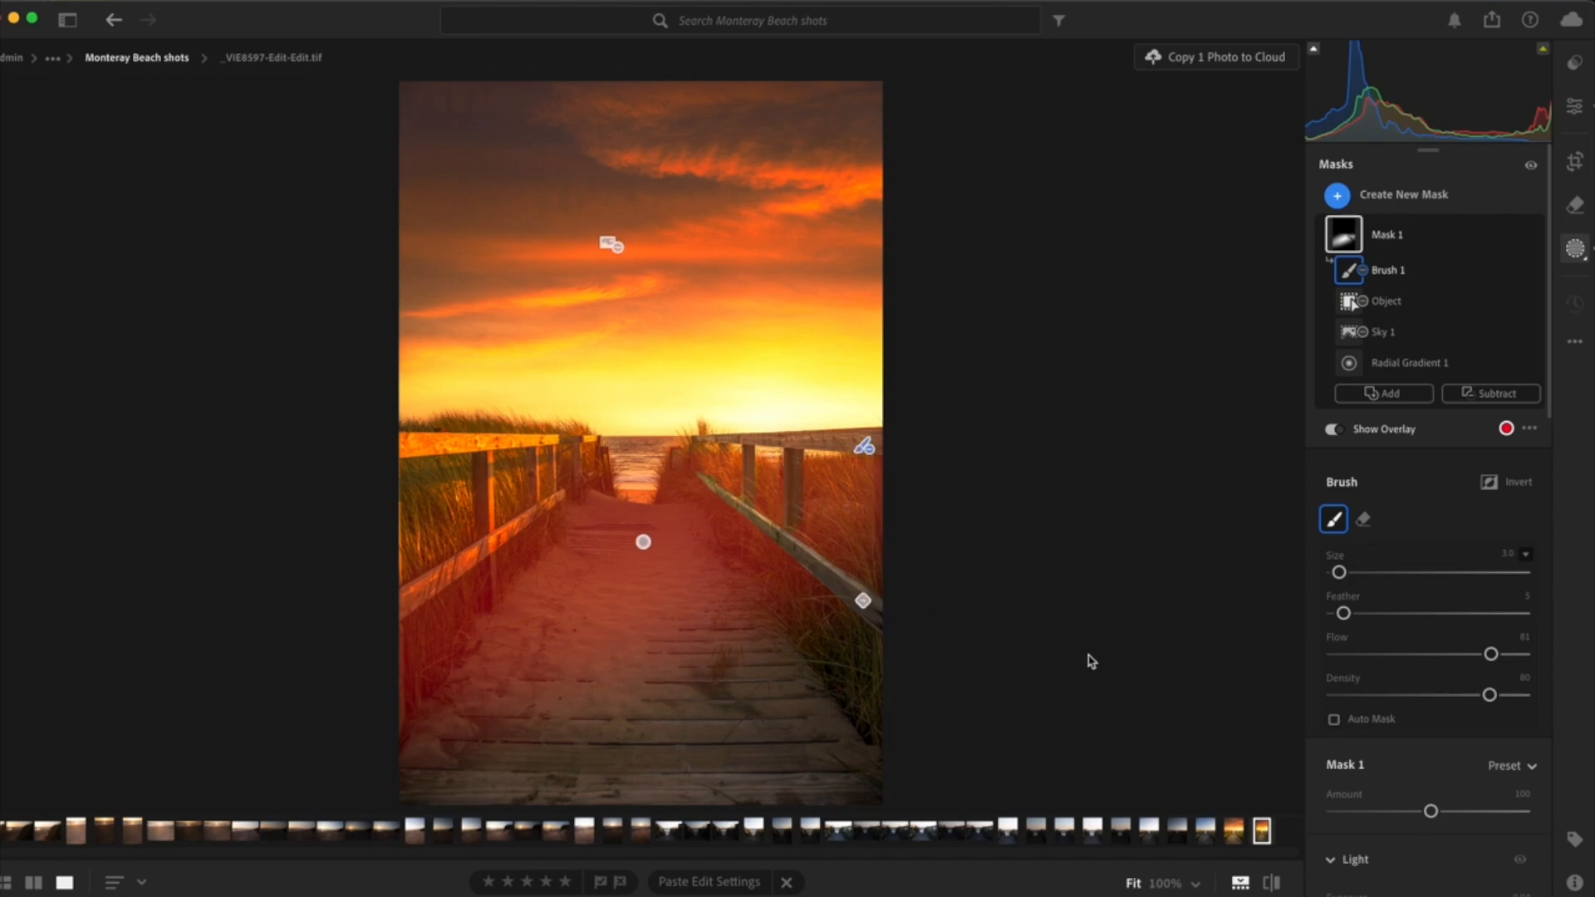
# - Raise Mask 1's exposure to +1.16 and hide the mask overlay
pyautogui.scroll(-3, 1424, 802)
pyautogui.click(1429, 808)
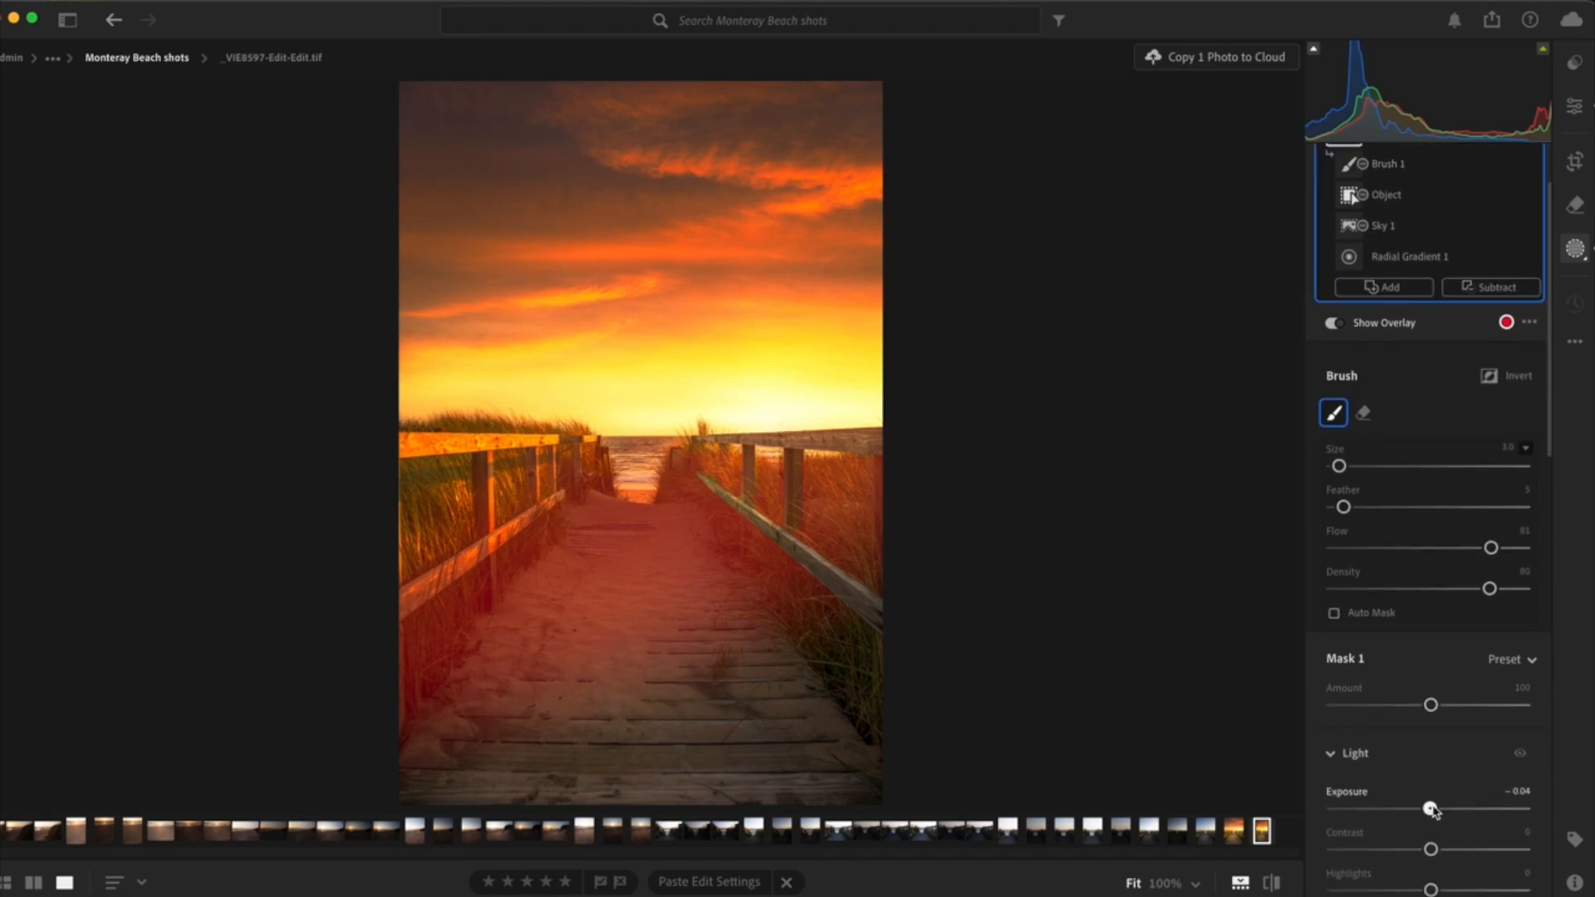
pyautogui.moveTo(1429, 808); pyautogui.dragTo(1432, 817)
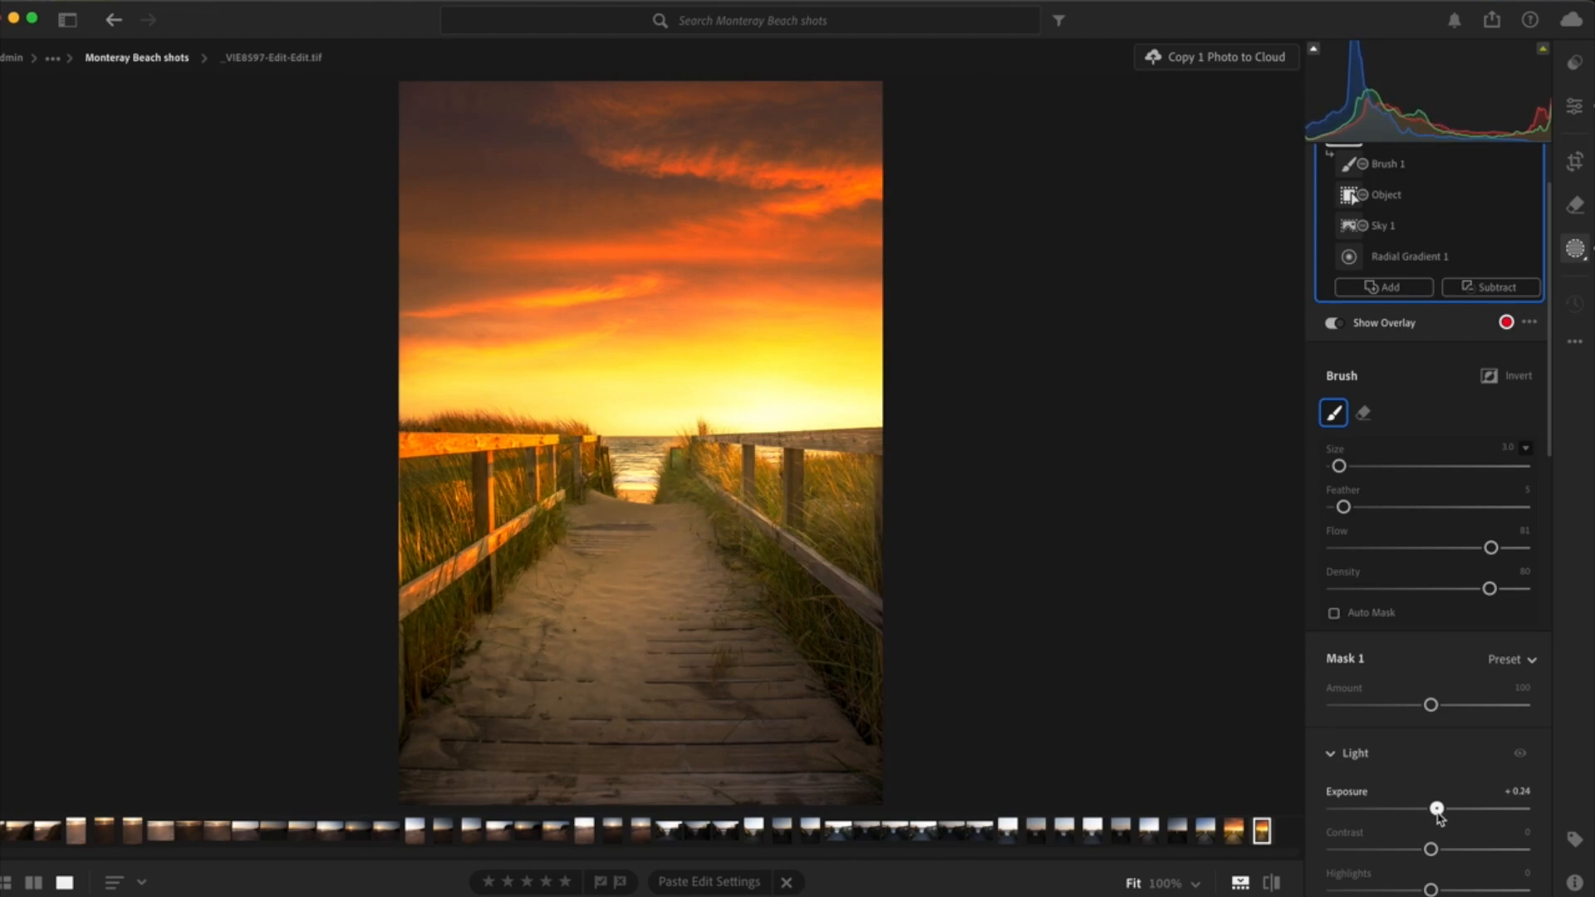
pyautogui.moveTo(1439, 819); pyautogui.dragTo(1456, 825)
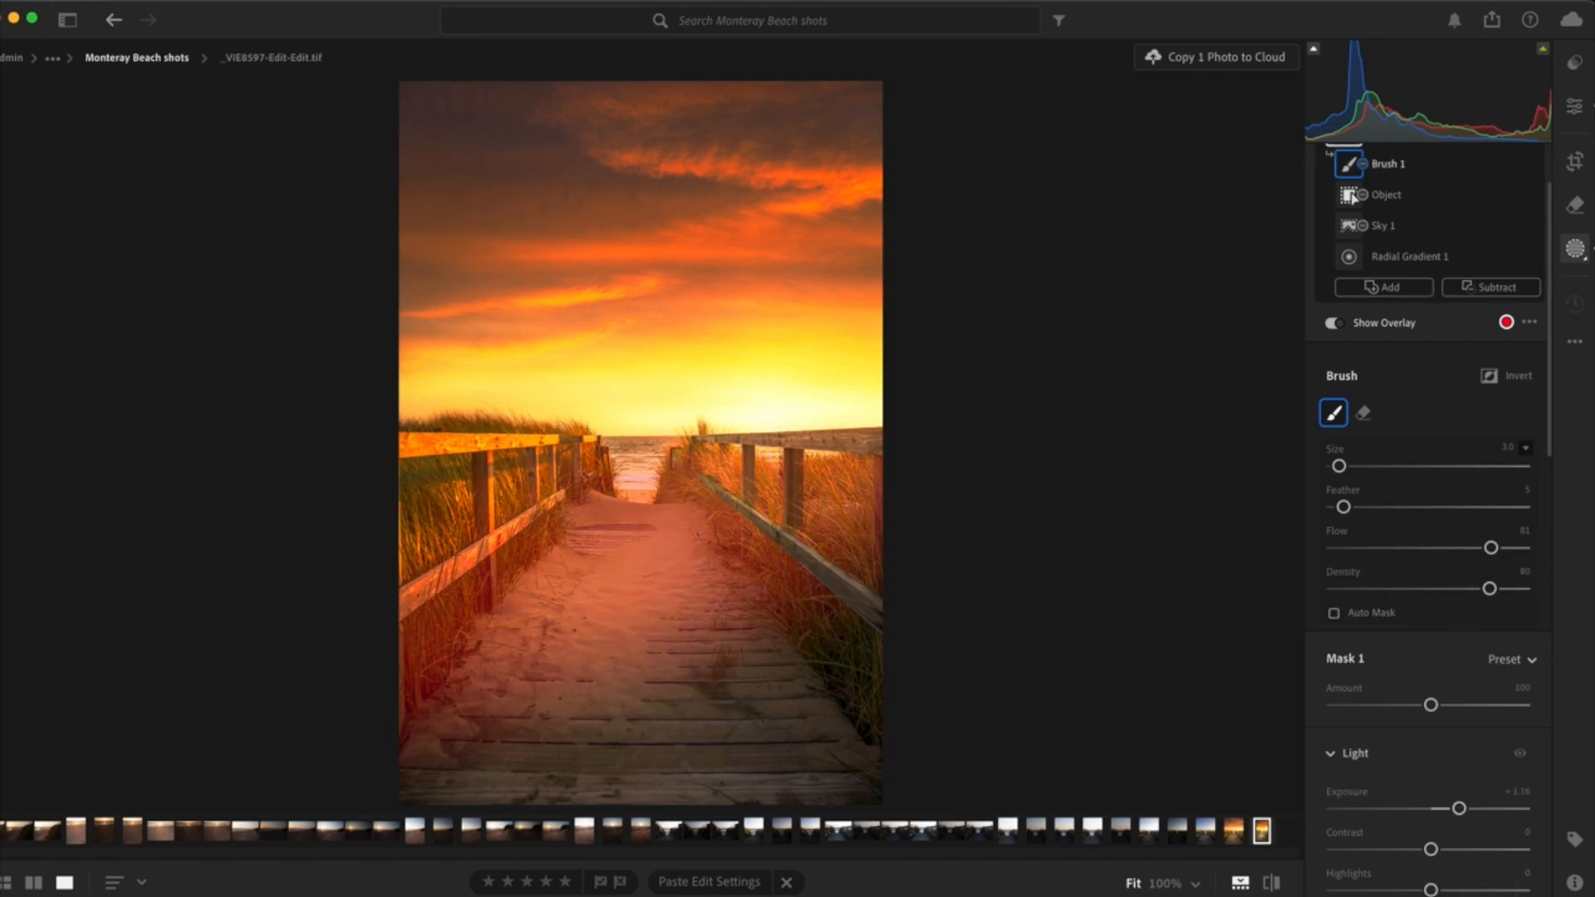
pyautogui.click(1334, 323)
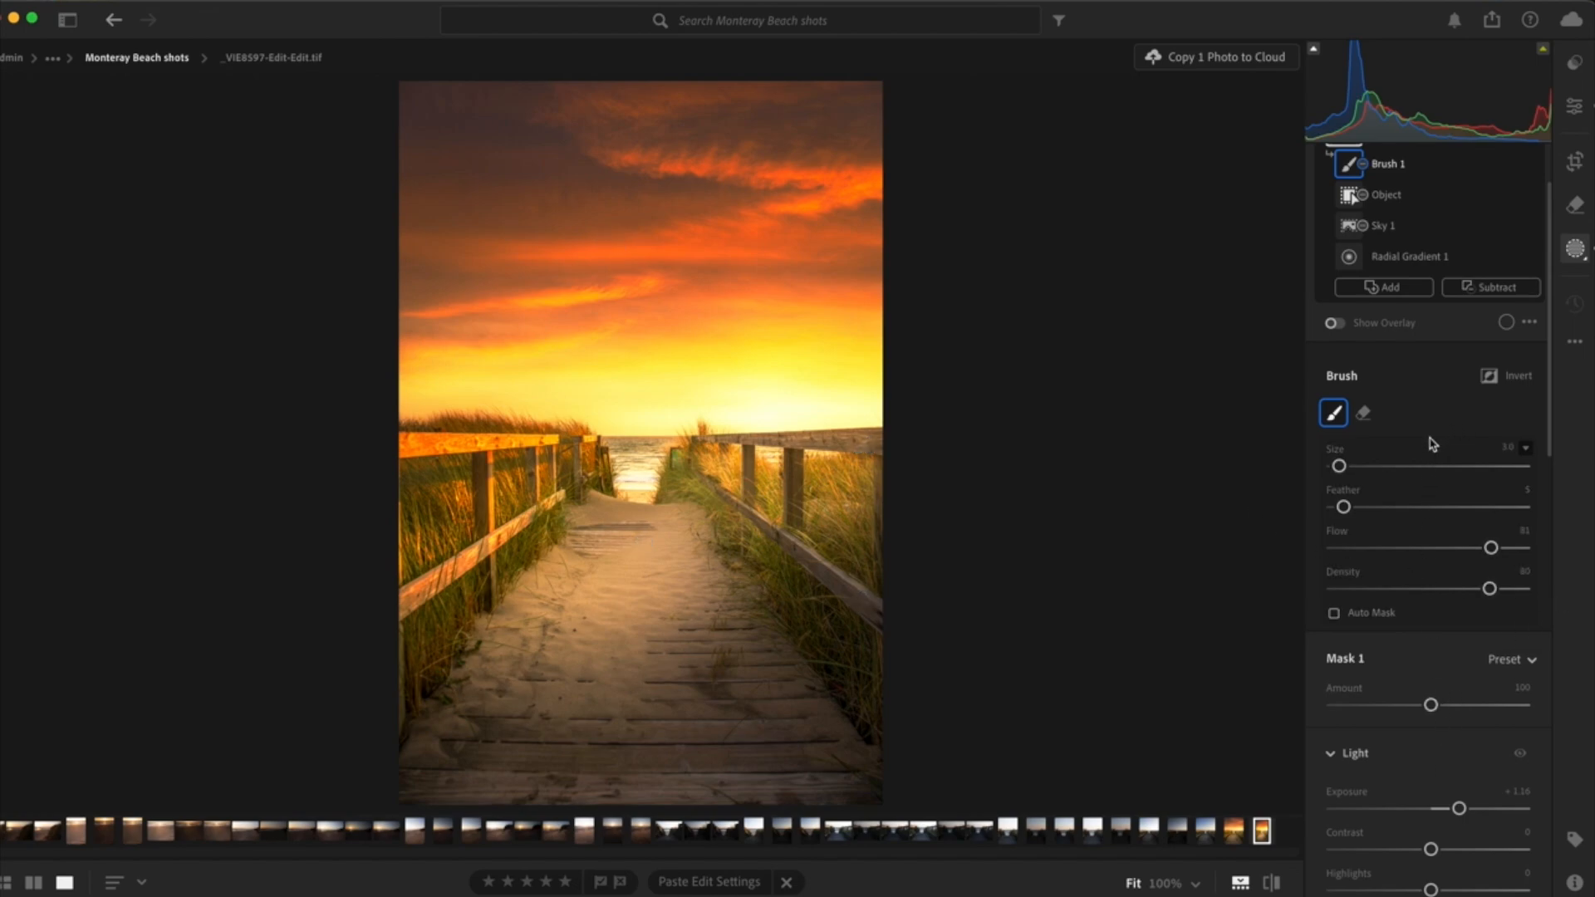
# - Set the feather of Radial Gradient 1 in Mask 1 to 85
pyautogui.scroll(3, 1362, 241)
pyautogui.click(1362, 240)
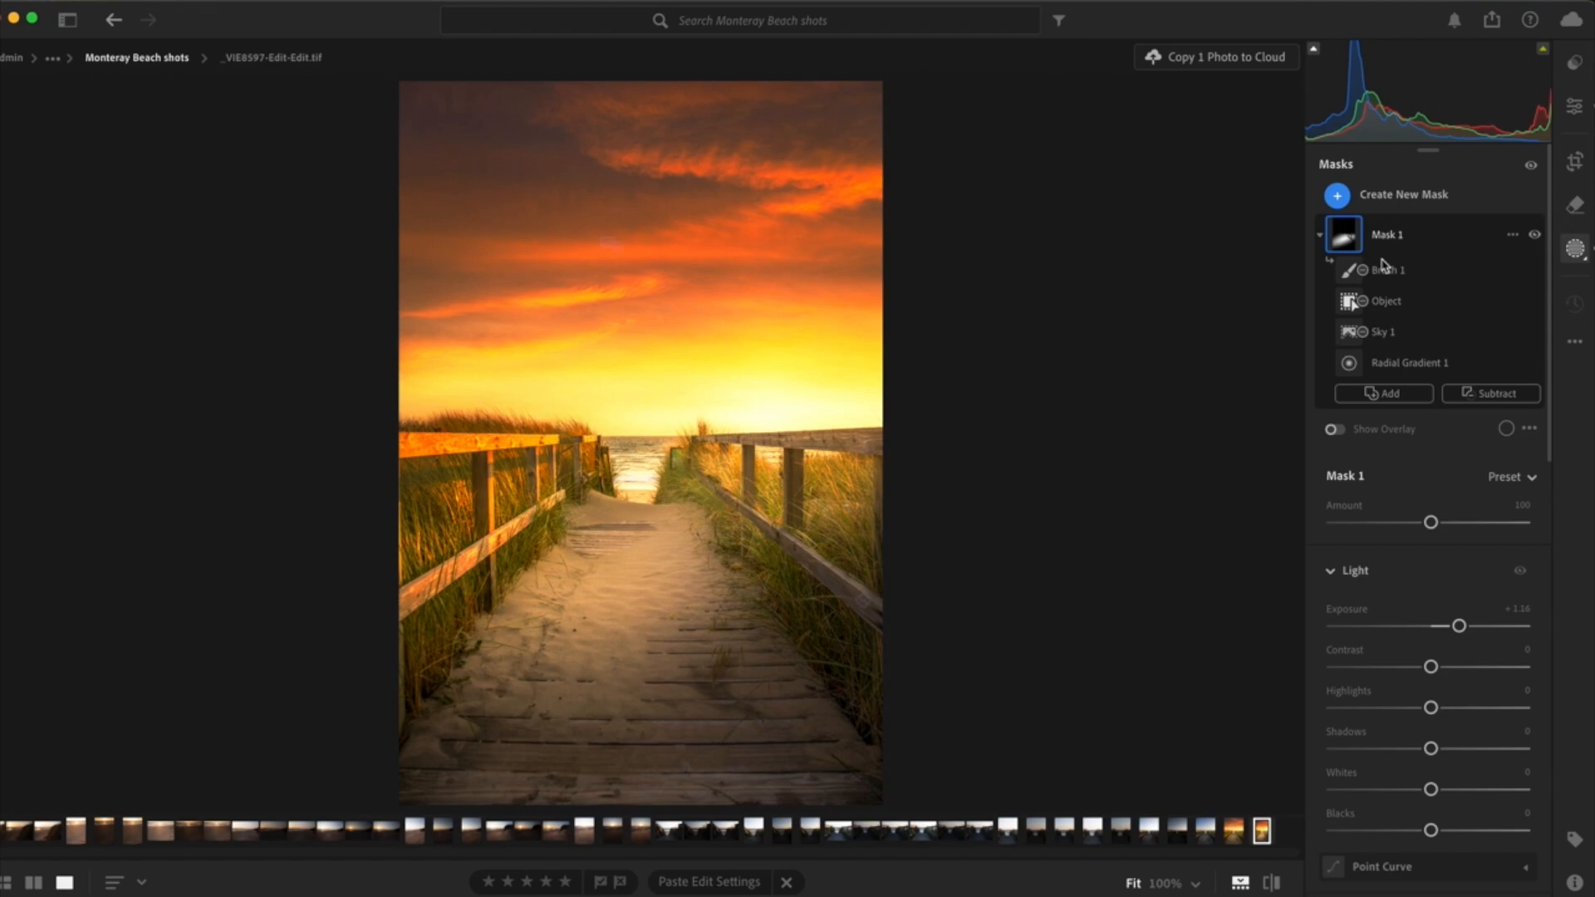
pyautogui.click(1349, 362)
pyautogui.moveTo(1485, 534)
pyautogui.mouseDown()
pyautogui.moveTo(1357, 547)
pyautogui.moveTo(1500, 558)
pyautogui.mouseUp()
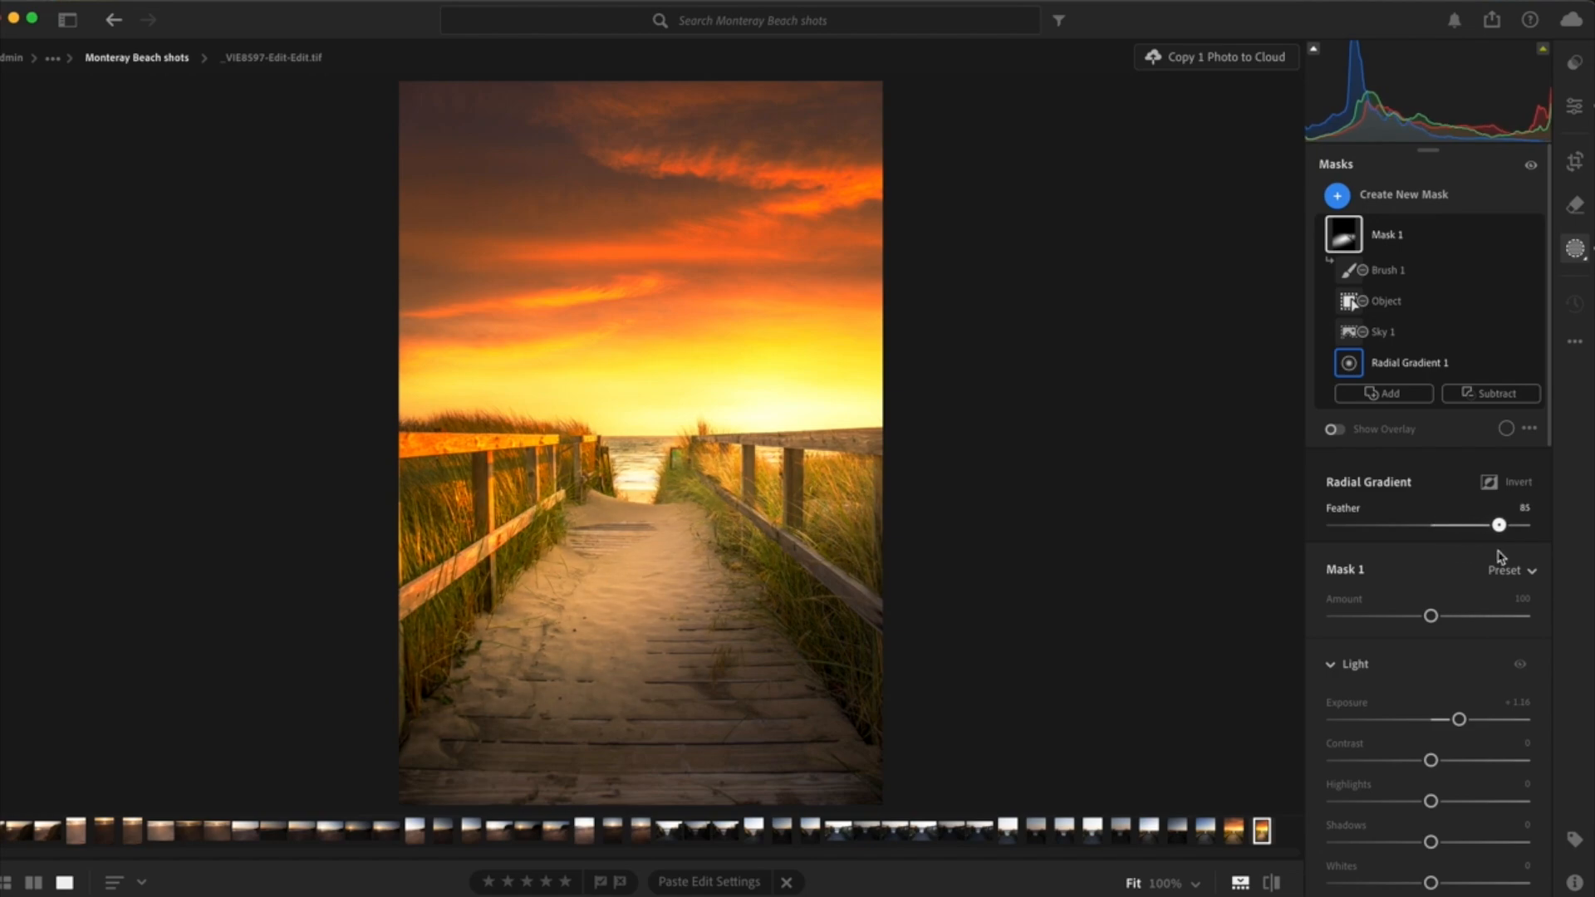